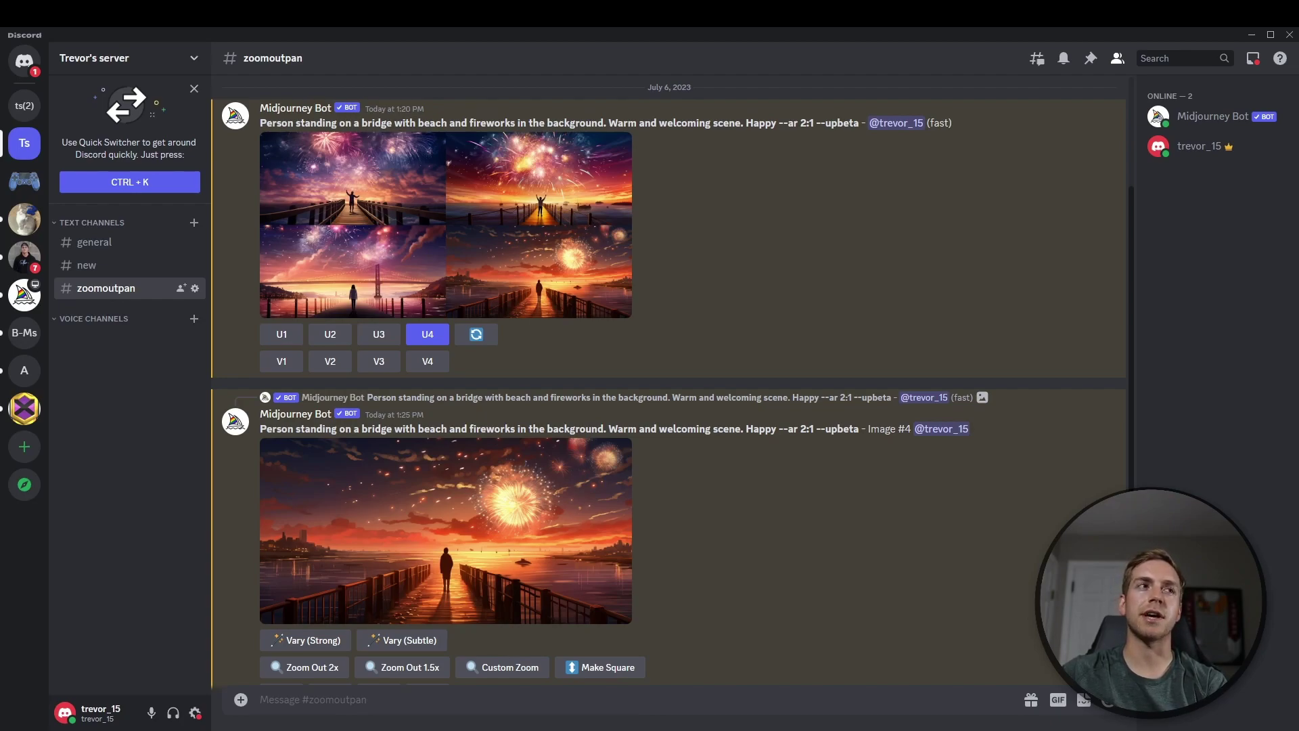
- Enlarge and close the original four-image fireworks grid twice to compare the images
click(578, 171)
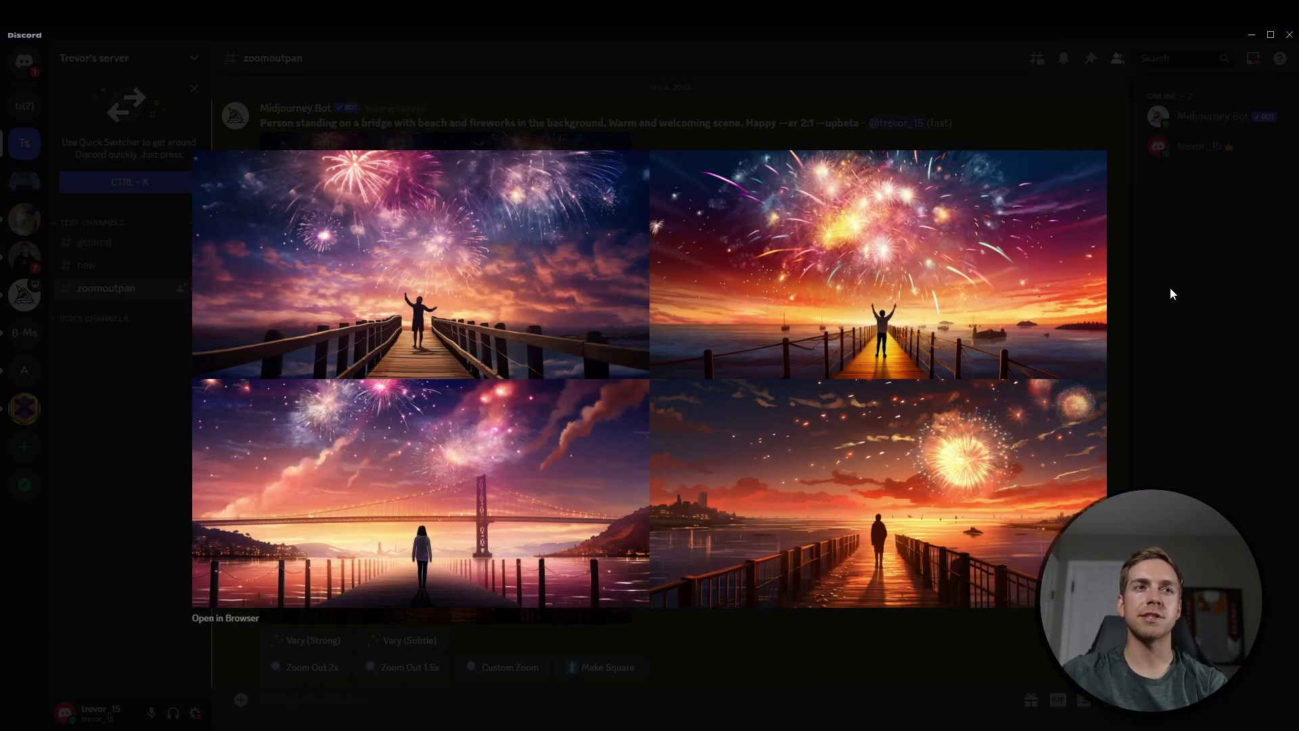
click(1171, 294)
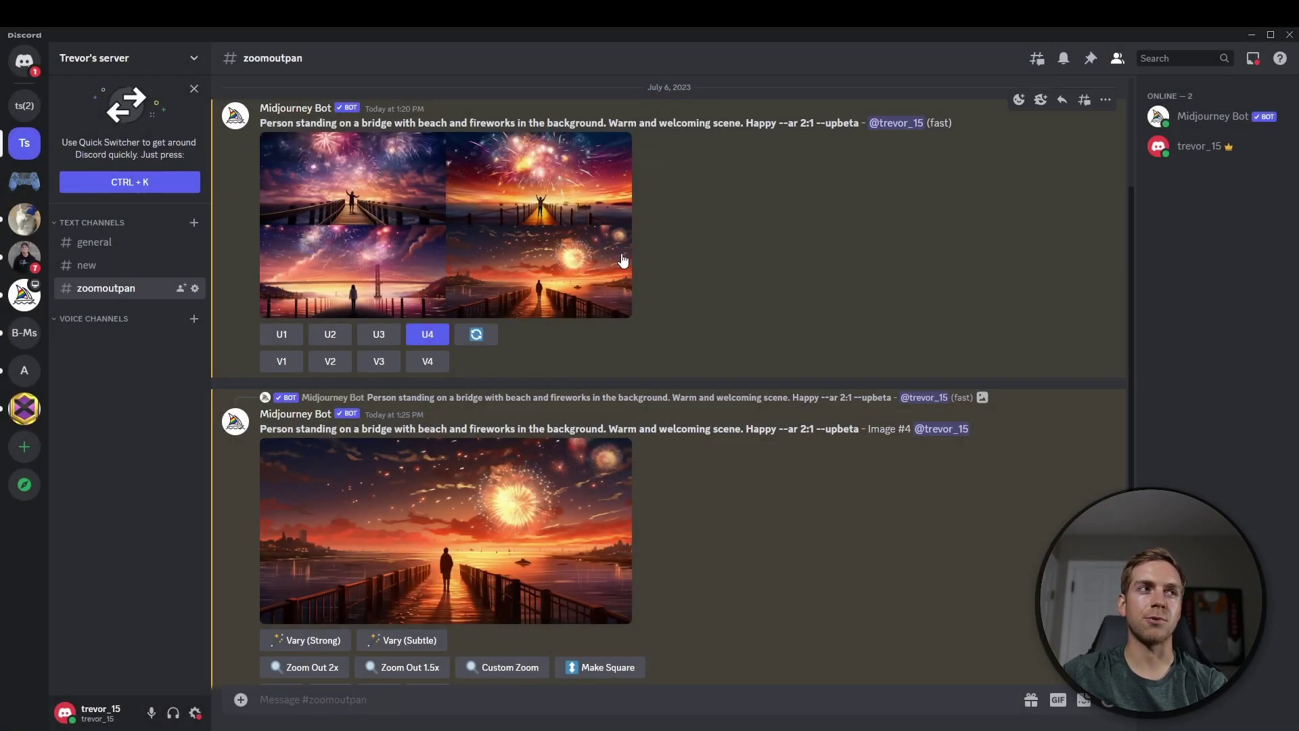
click(585, 238)
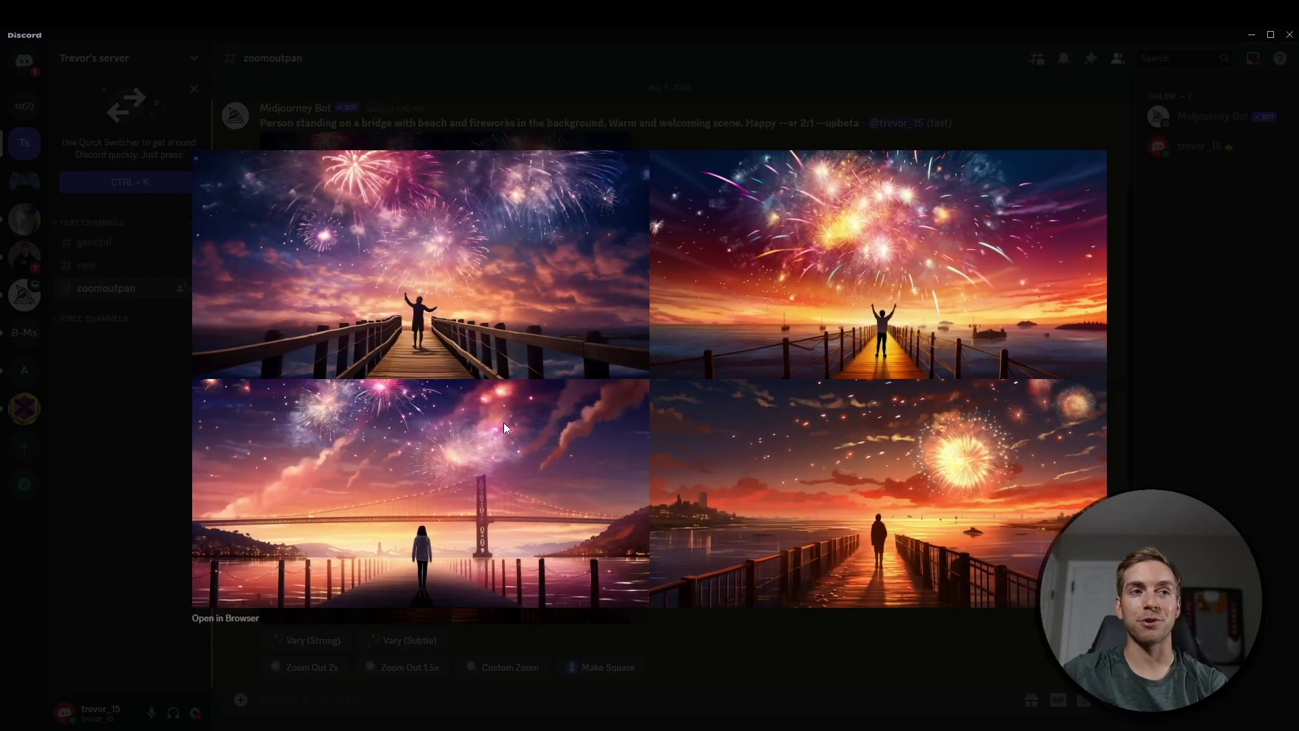
click(1183, 415)
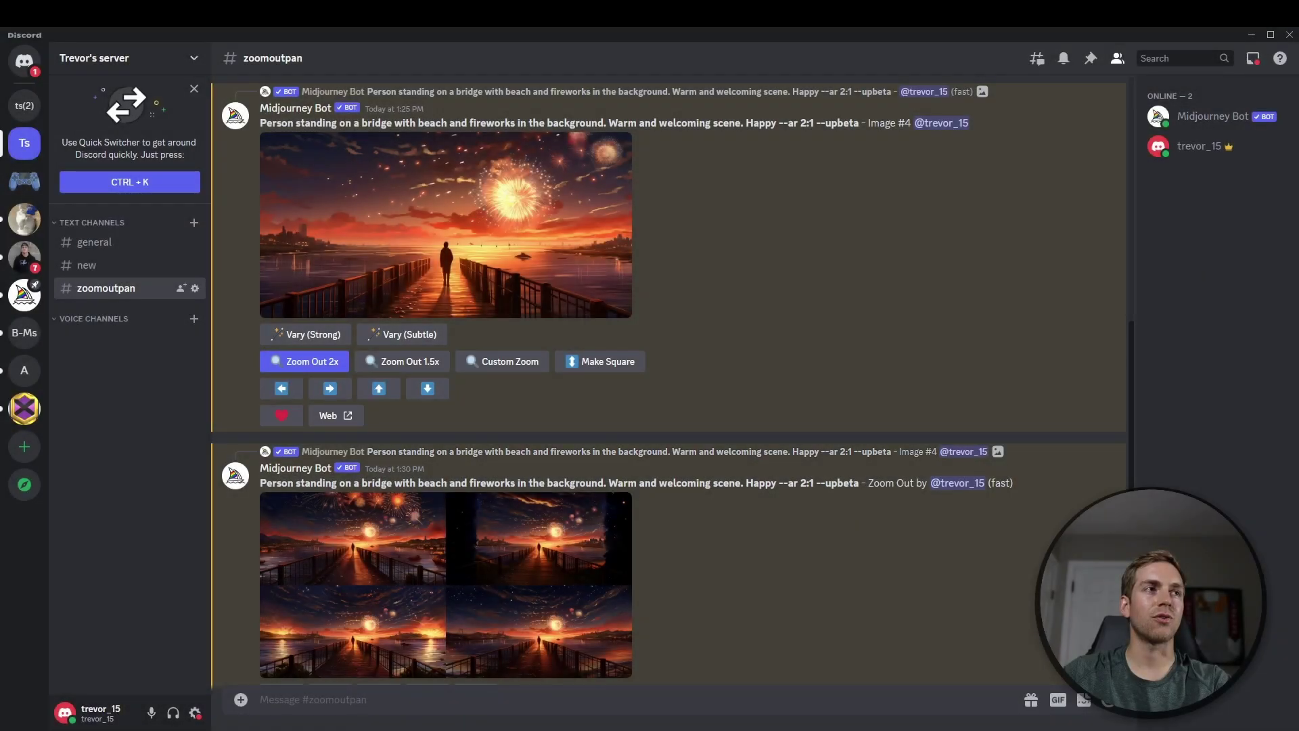
- View upscaled Image #4 full-size, then the new 2x Zoom Out grid, then close the viewer
click(445, 225)
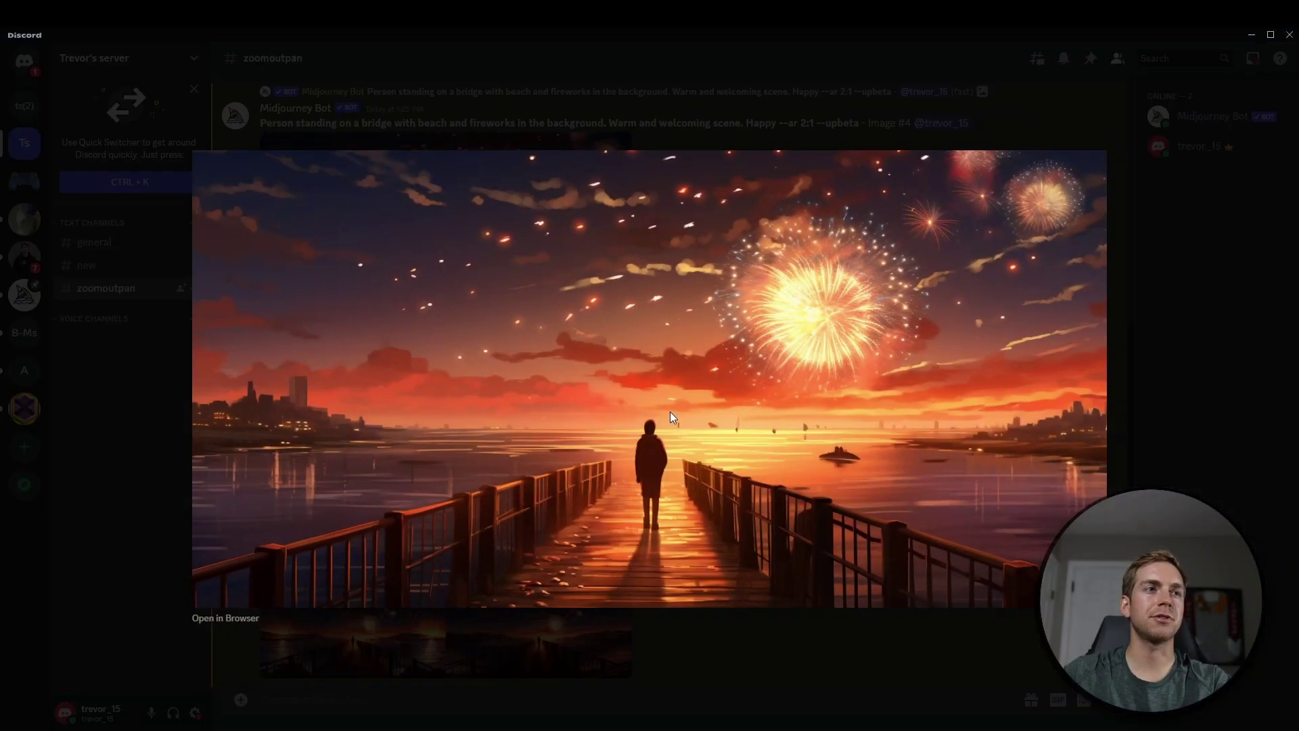
click(795, 638)
click(435, 570)
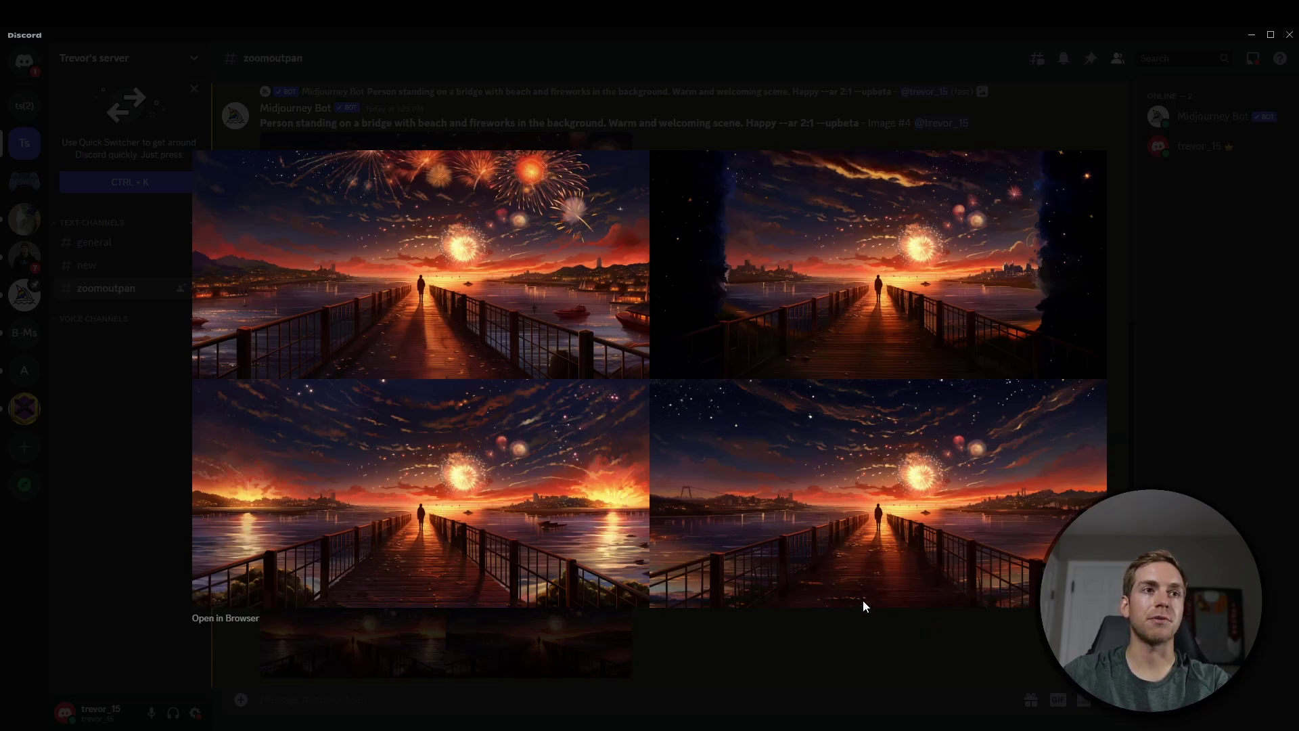
key(Escape)
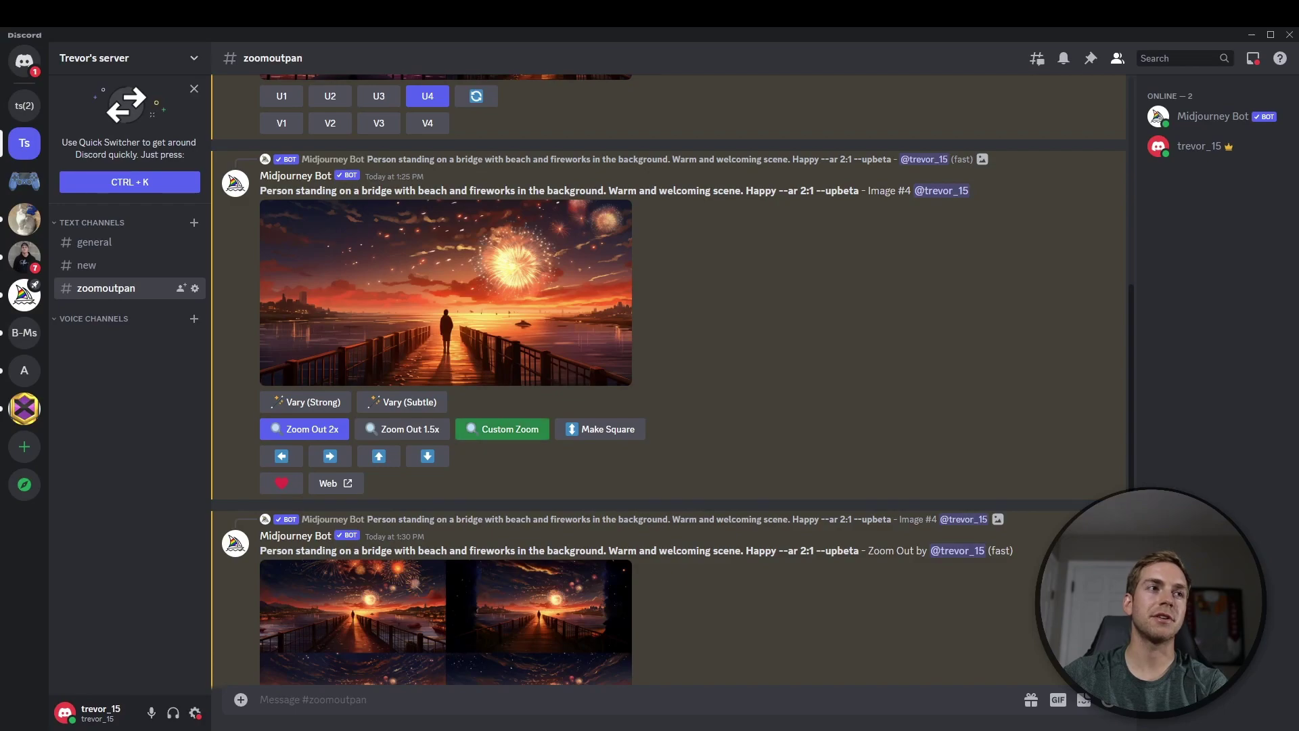
- In the Custom Zoom form for Image #4, change the aspect ratio from --ar 2:1 to 3:1
click(518, 433)
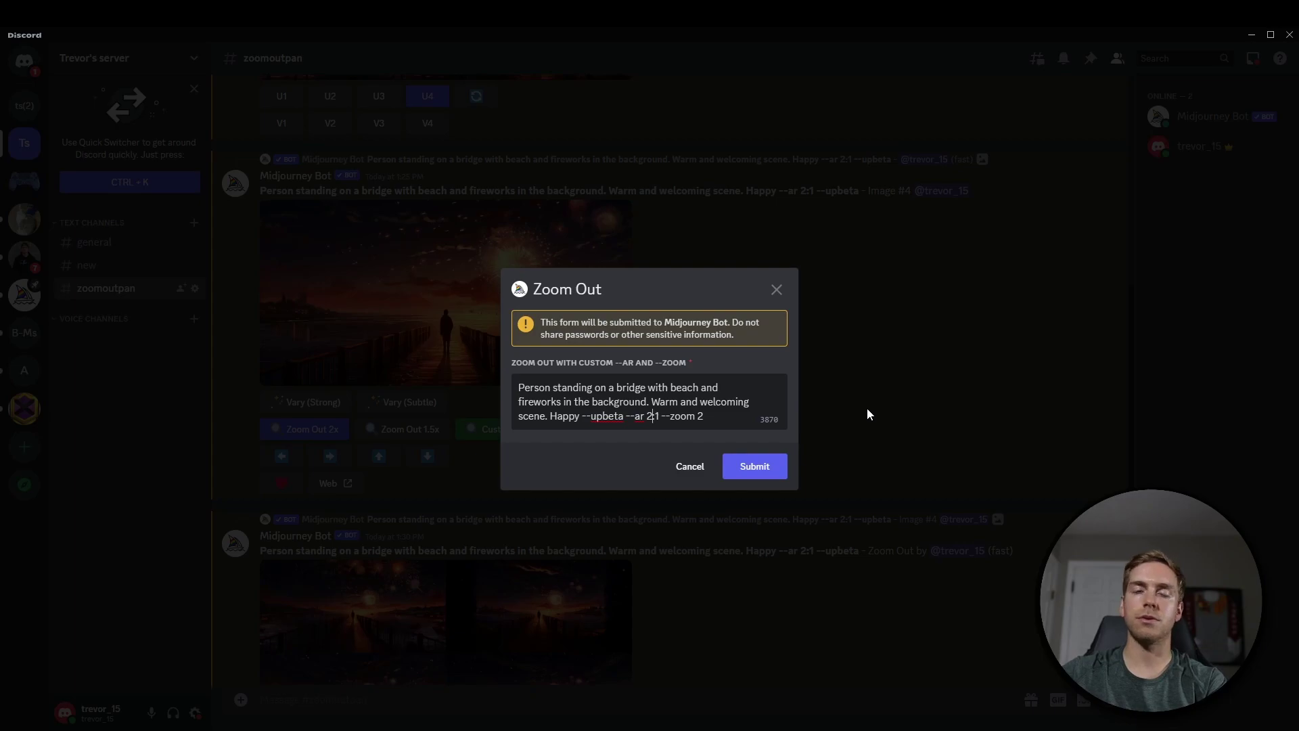
key(BackSpace)
text(3)
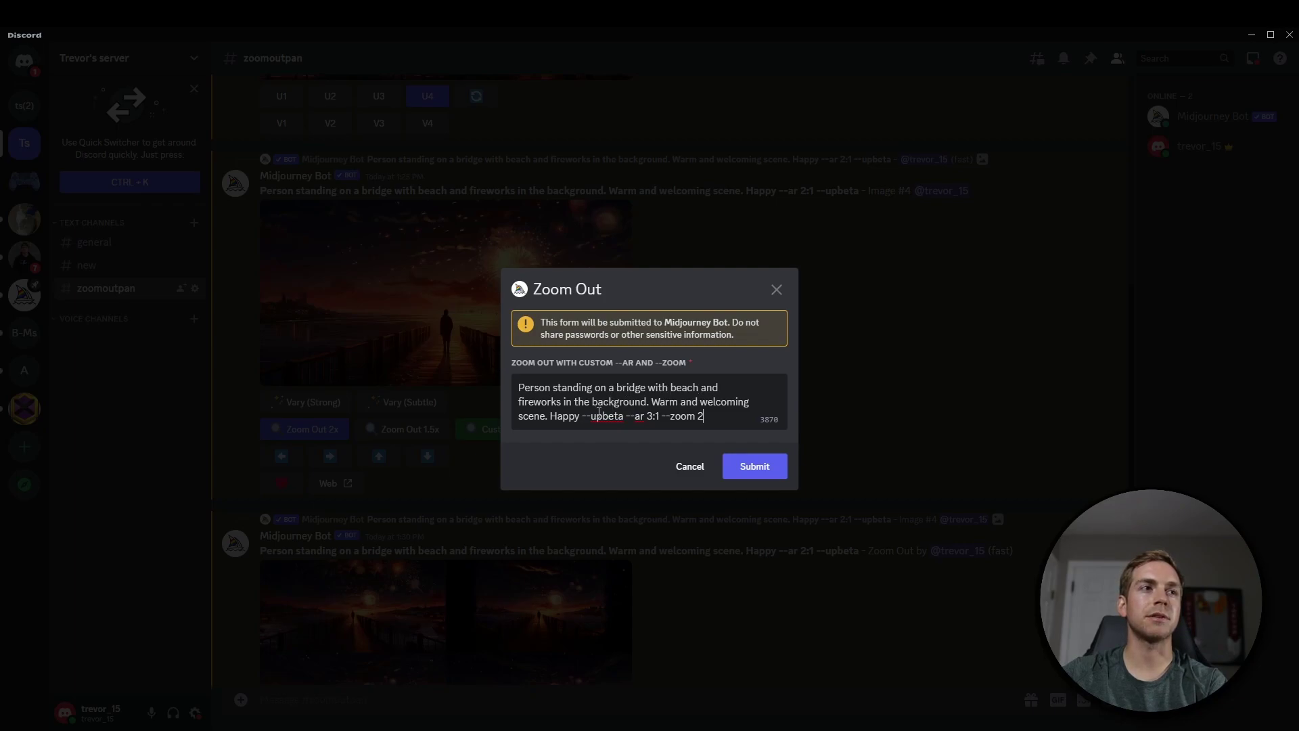
- Add 'Boats are floating.' after 'background.', correct the 'Baots' typo, and submit the zoom
click(650, 402)
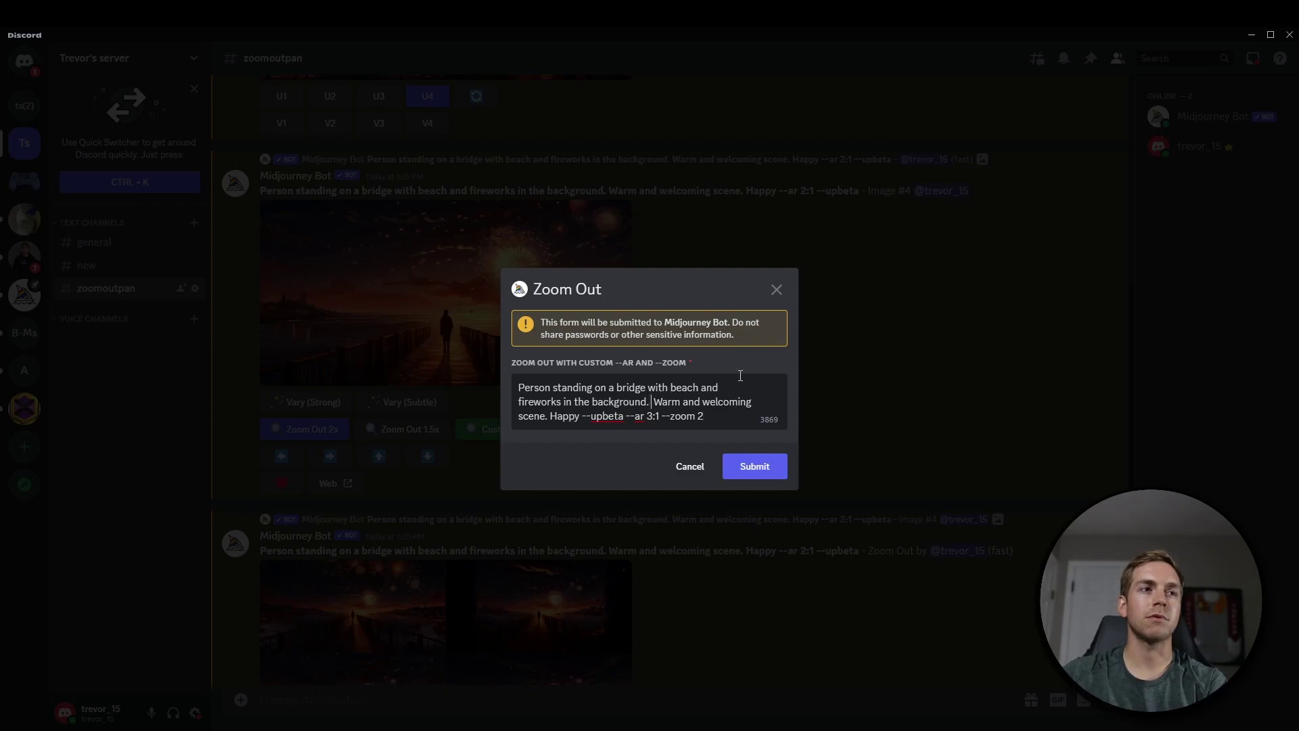
text(Baots are fl)
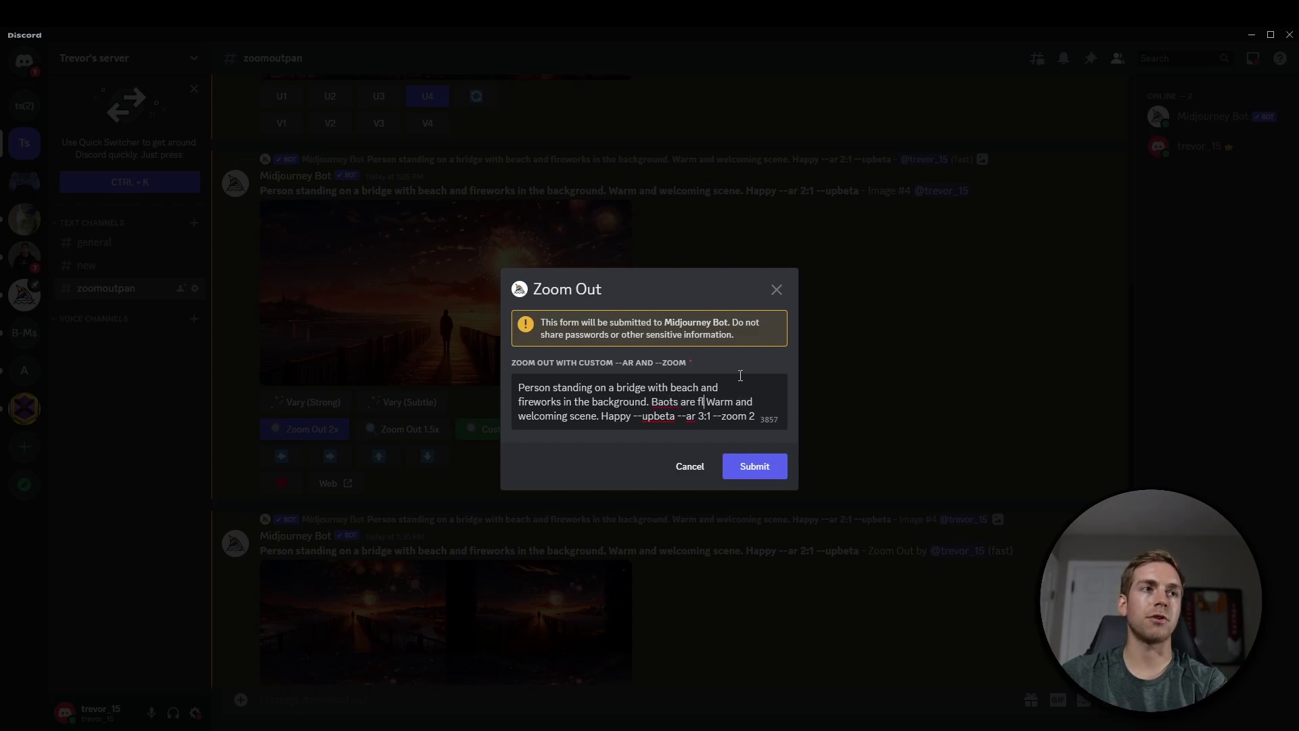
text(oating.)
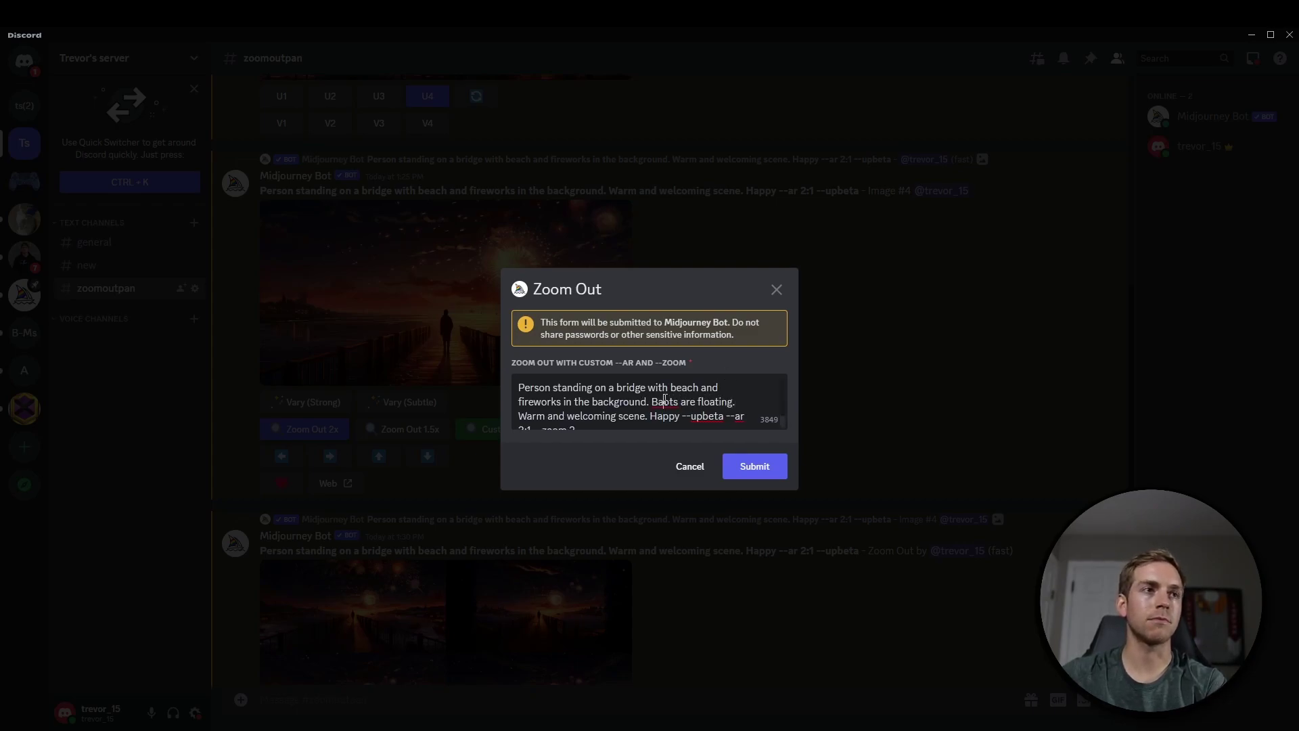
right_click(661, 402)
click(657, 406)
double_click(657, 403)
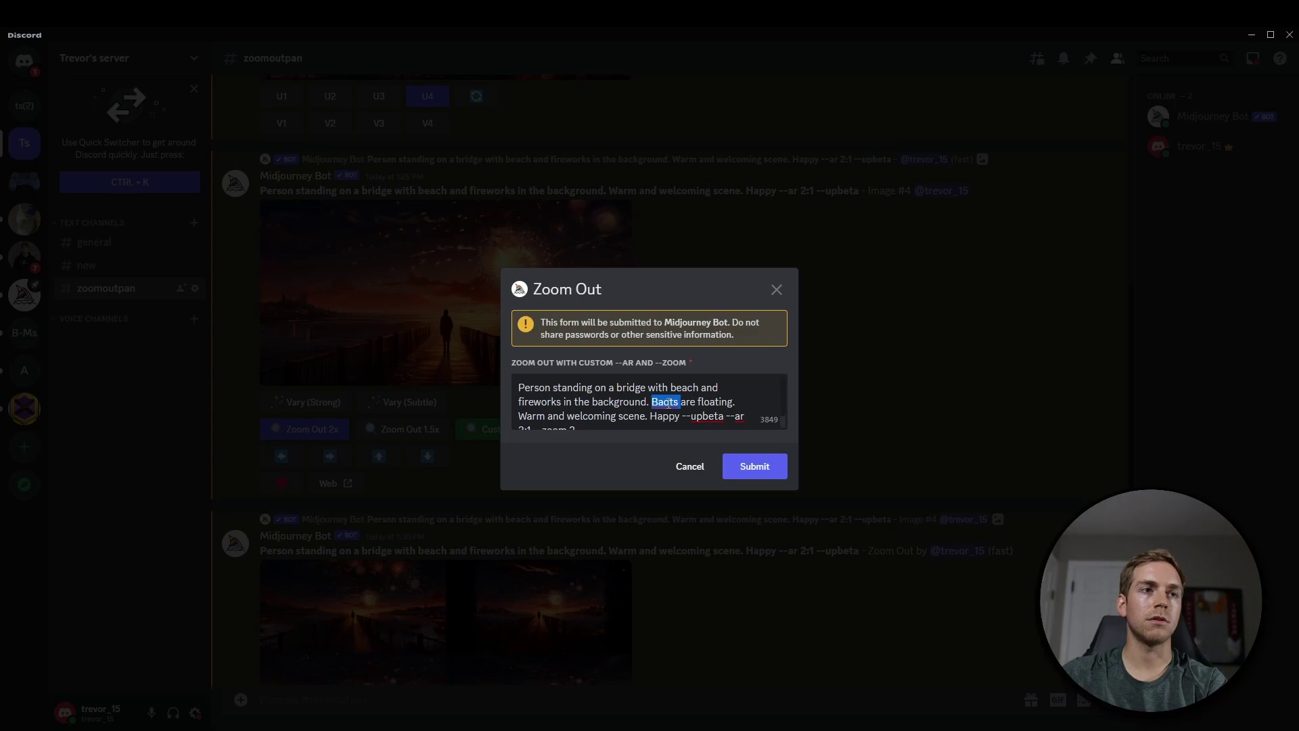
text(Boats)
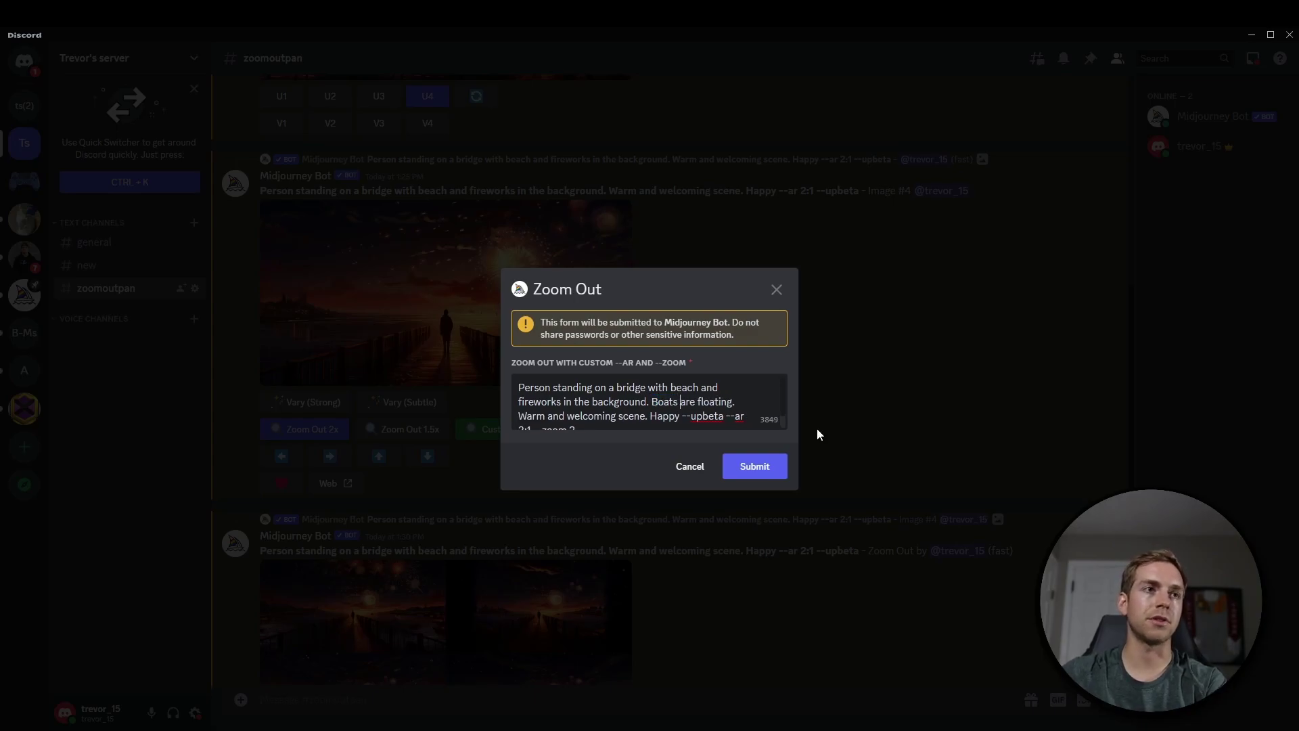
click(766, 466)
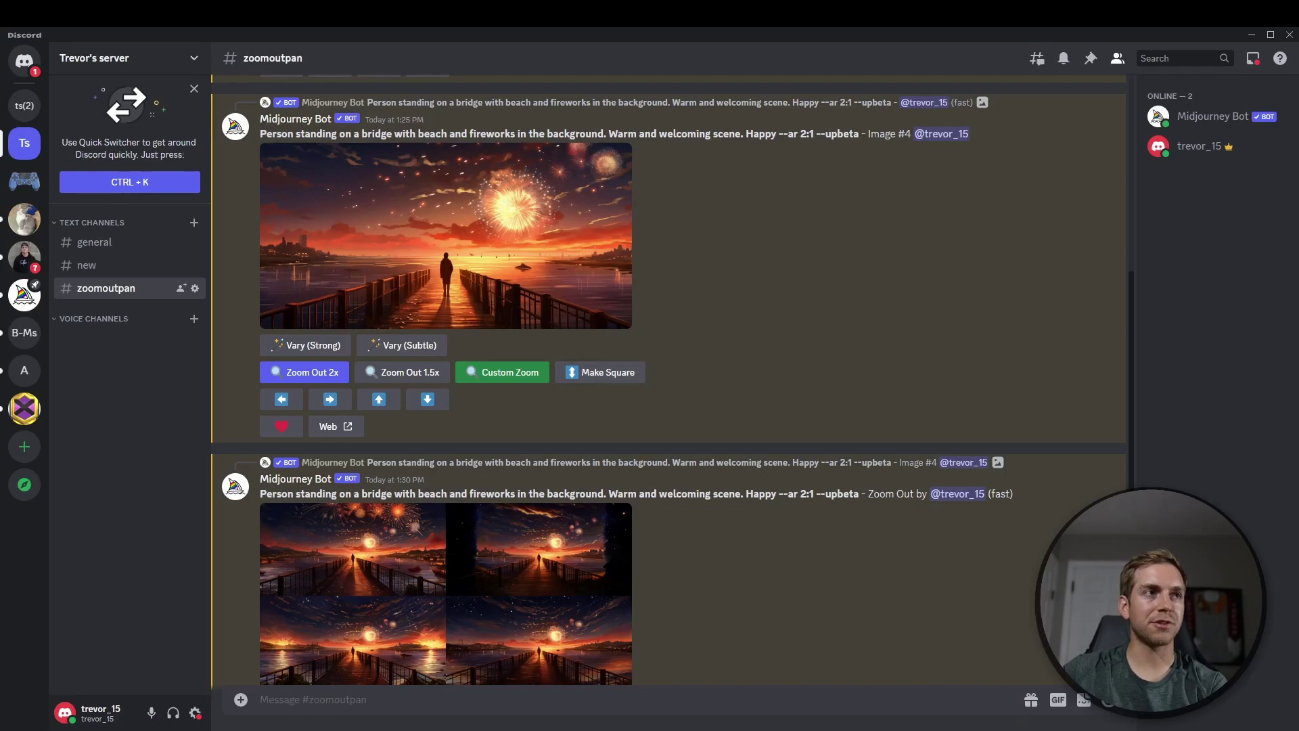
- Compare upscaled Image #4 with the newest 3:1 custom zoom-out grid
click(602, 304)
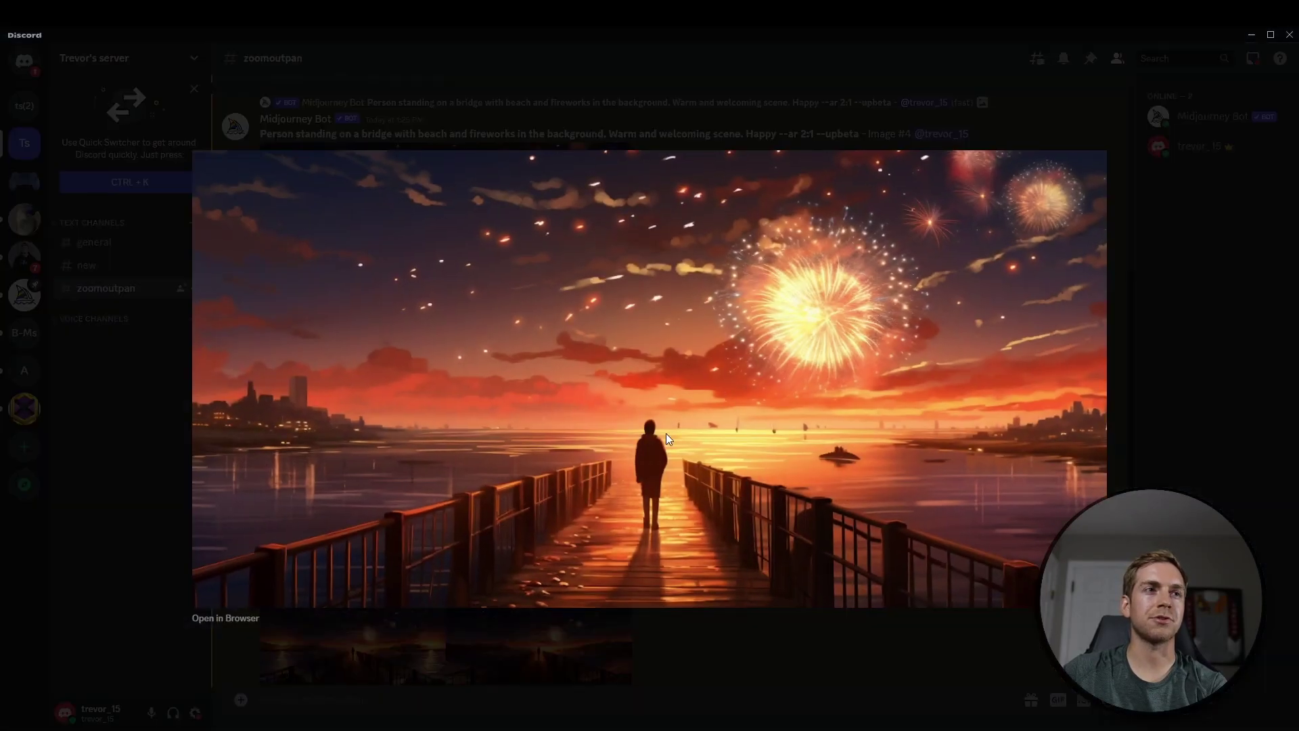
click(774, 693)
scroll(655, 611, down, 5)
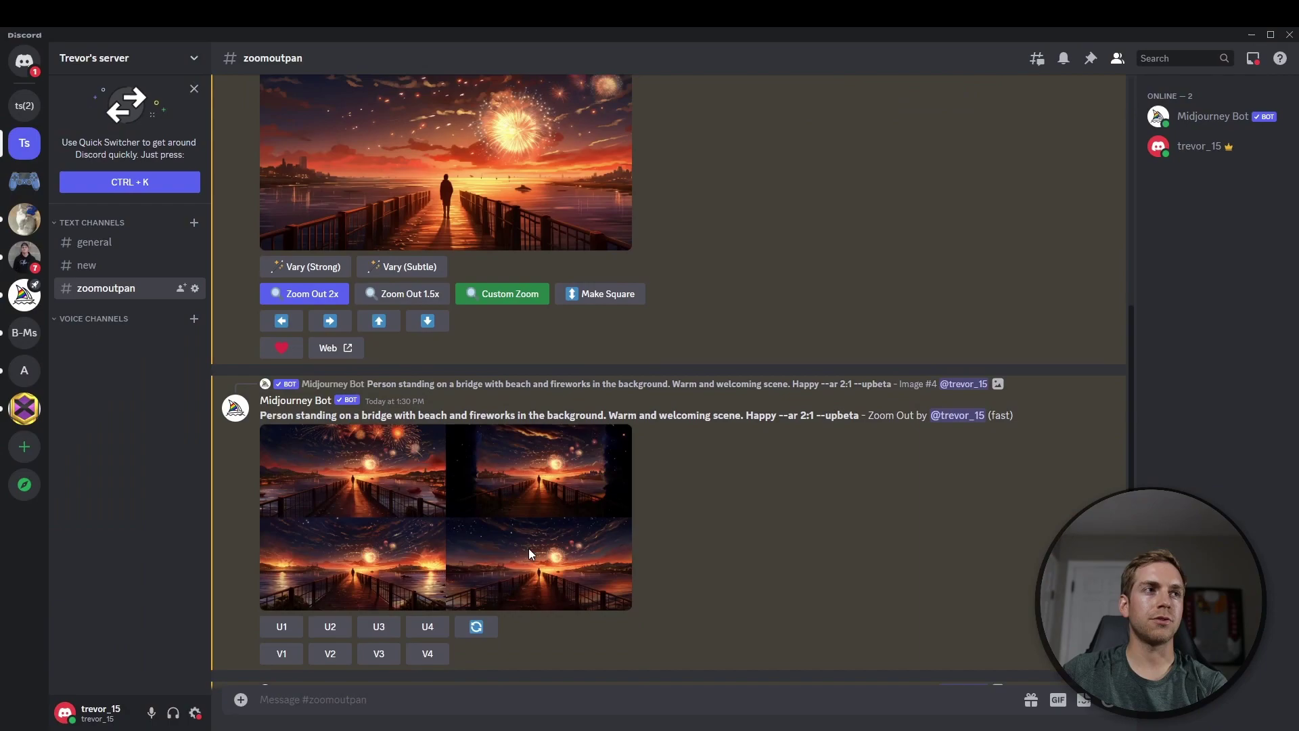
click(450, 541)
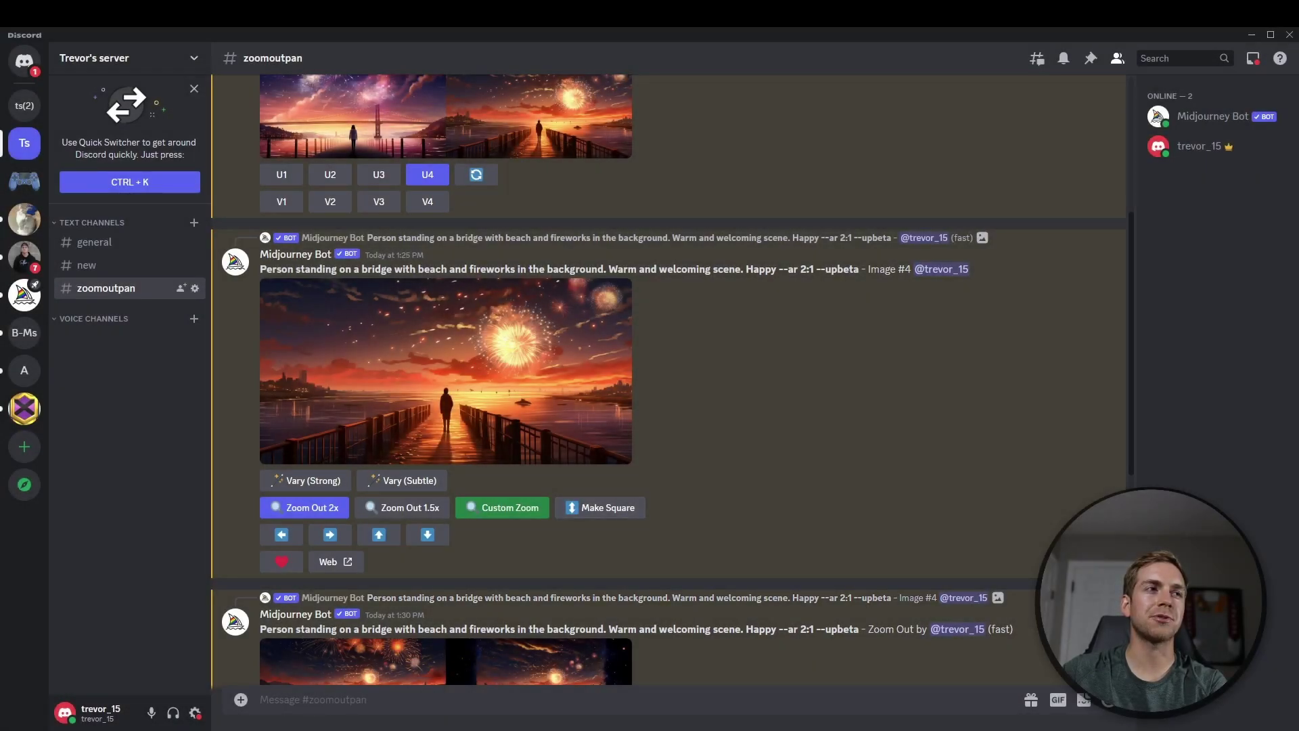
- Request a square version of Image #4 and compare it with the resulting square grid
click(608, 507)
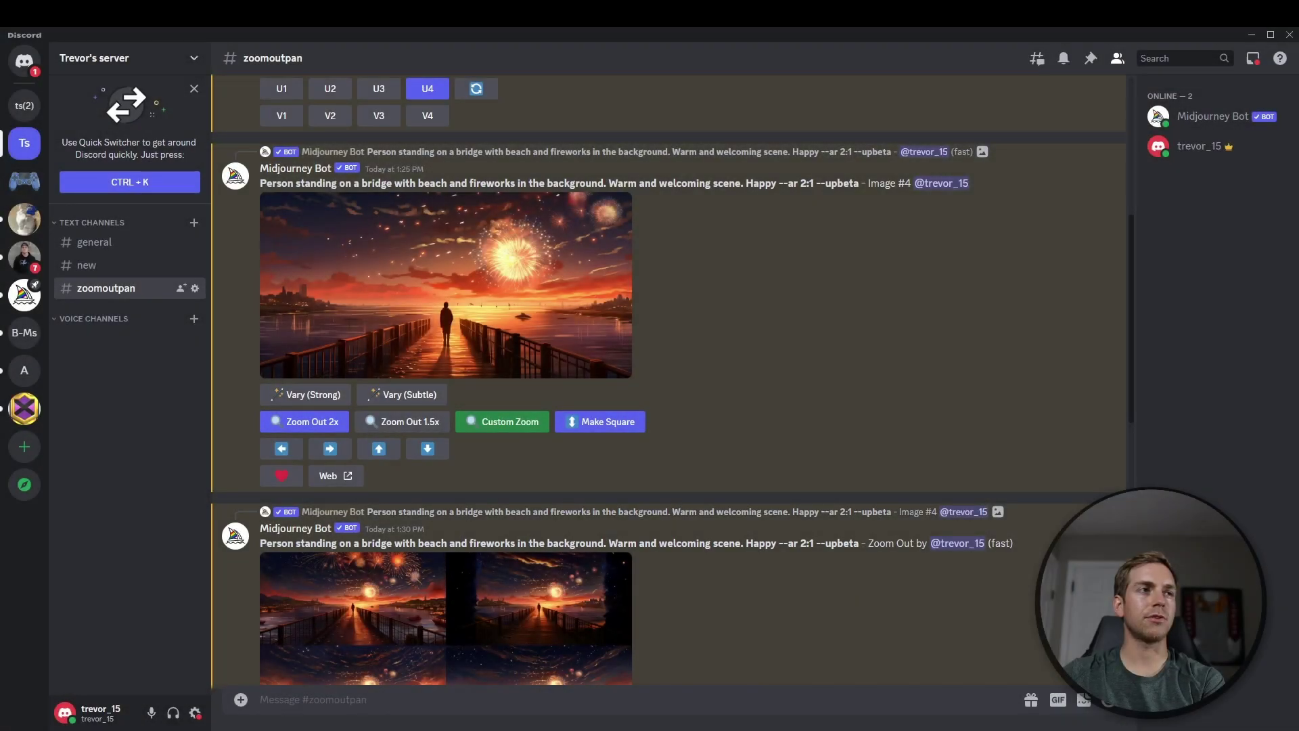
click(500, 339)
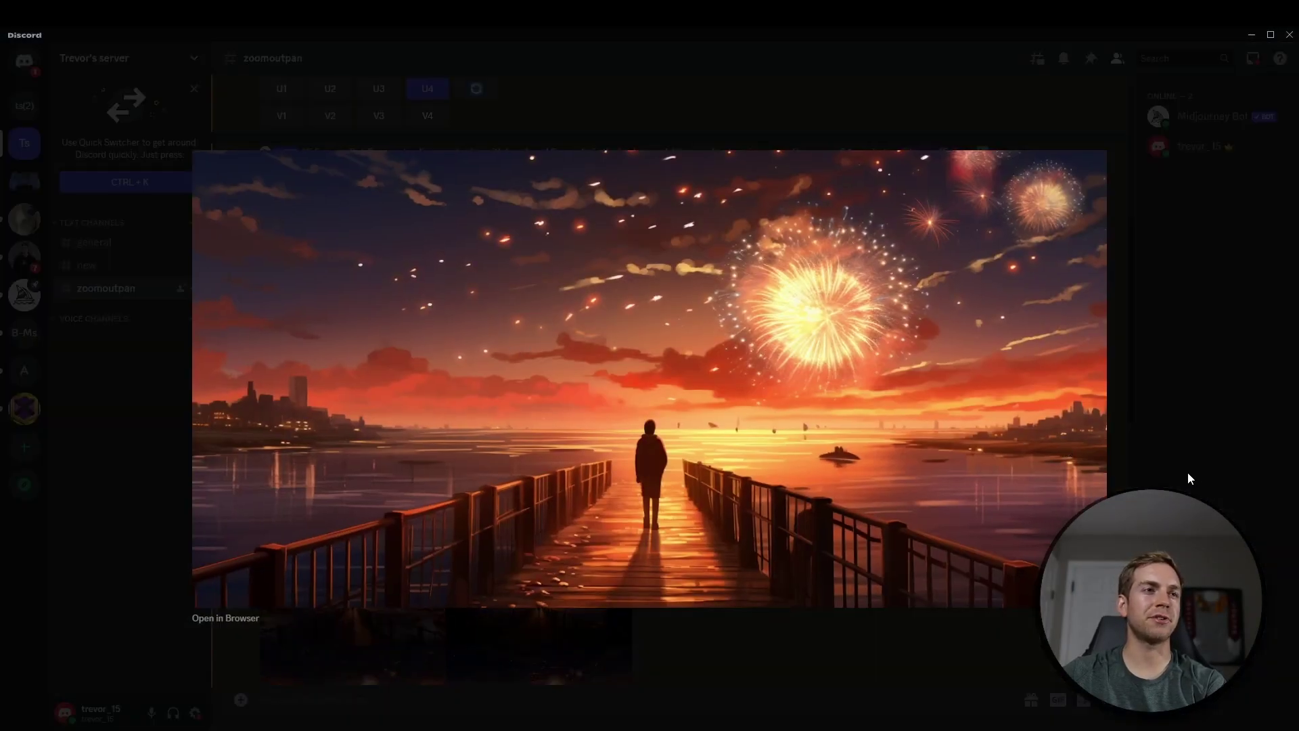
click(1195, 456)
scroll(594, 449, down, 5)
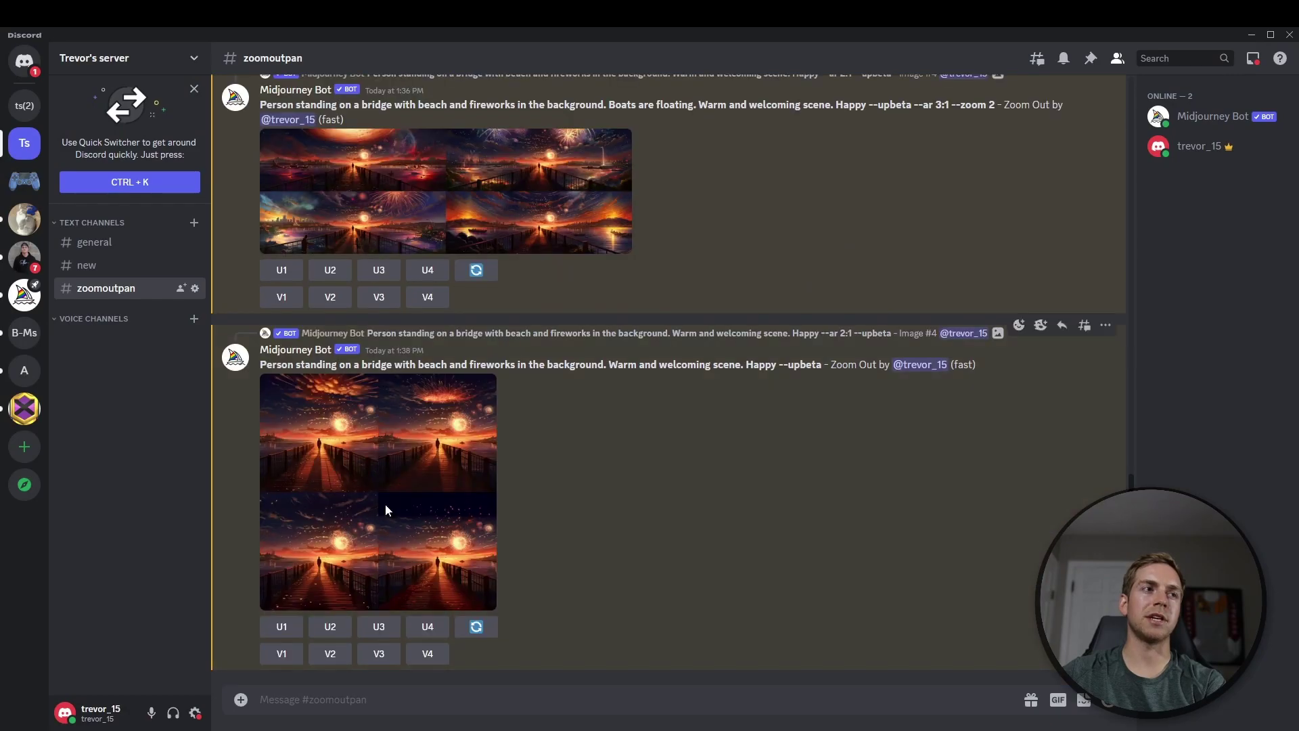
click(386, 509)
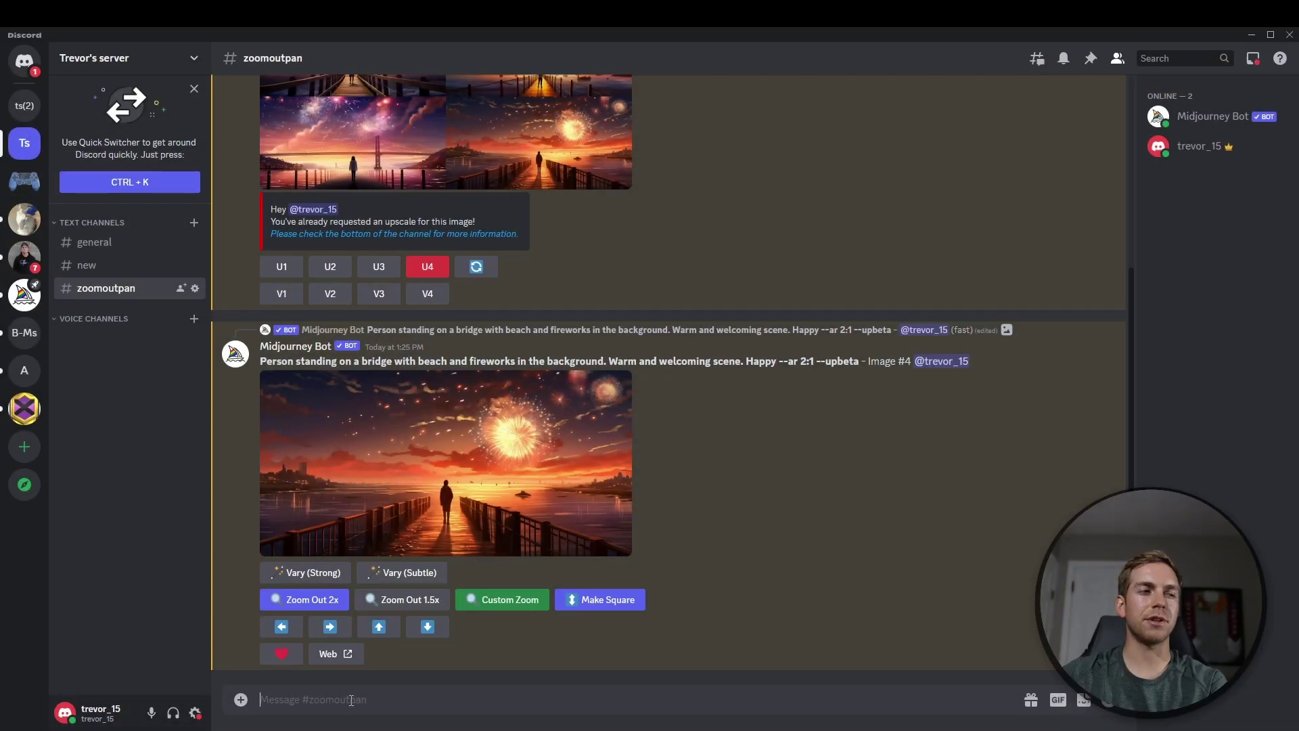
text(/settings)
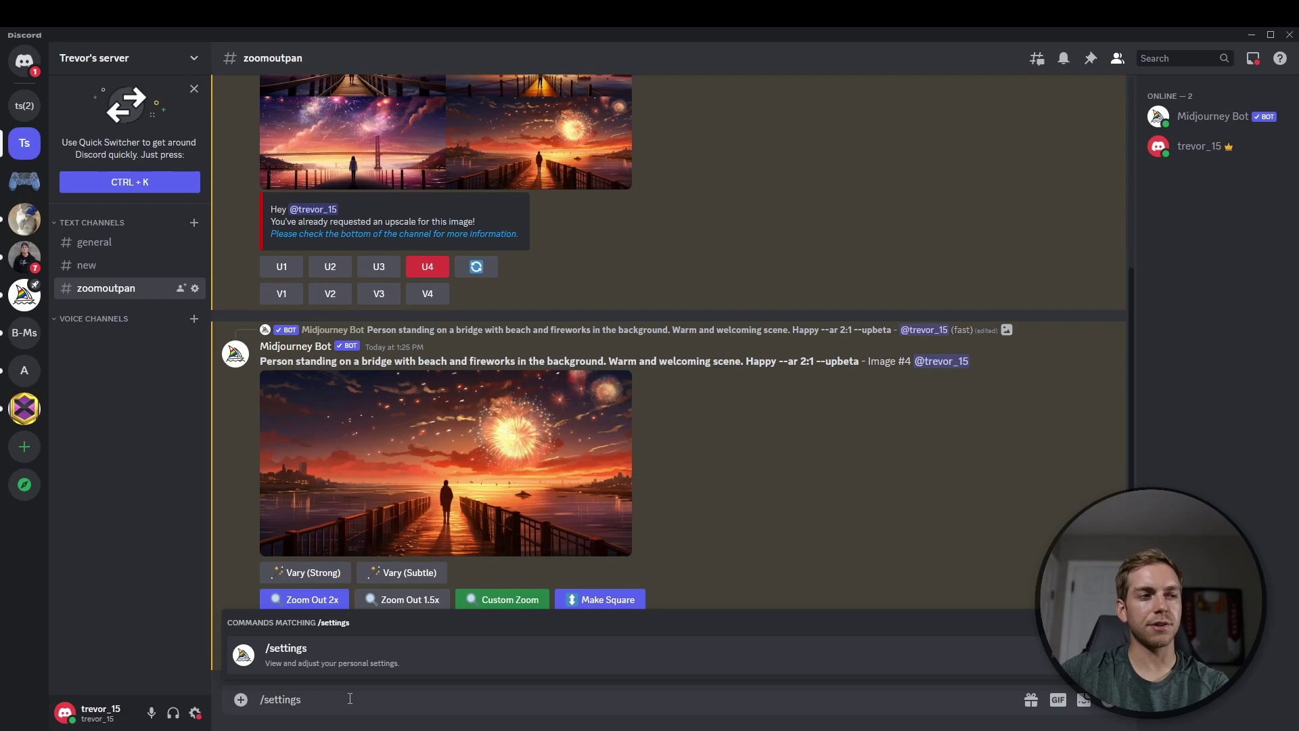
key(Return)
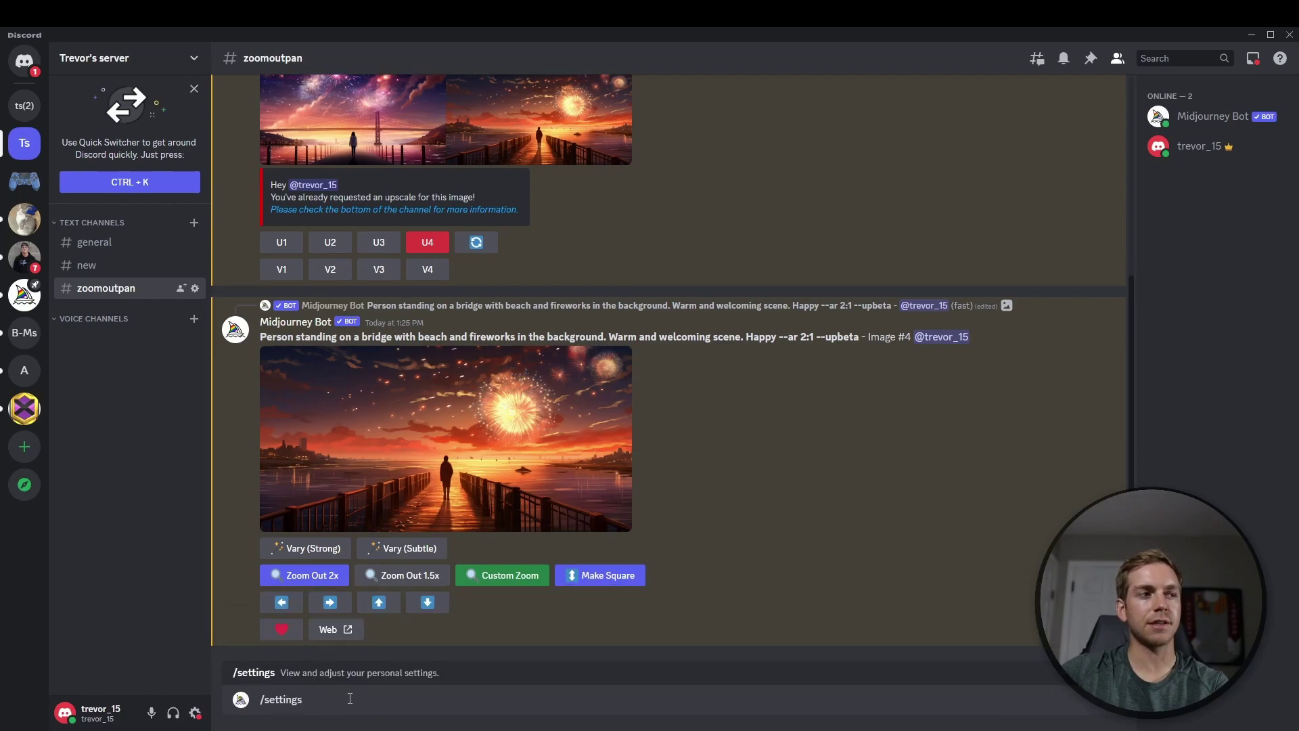
key(Return)
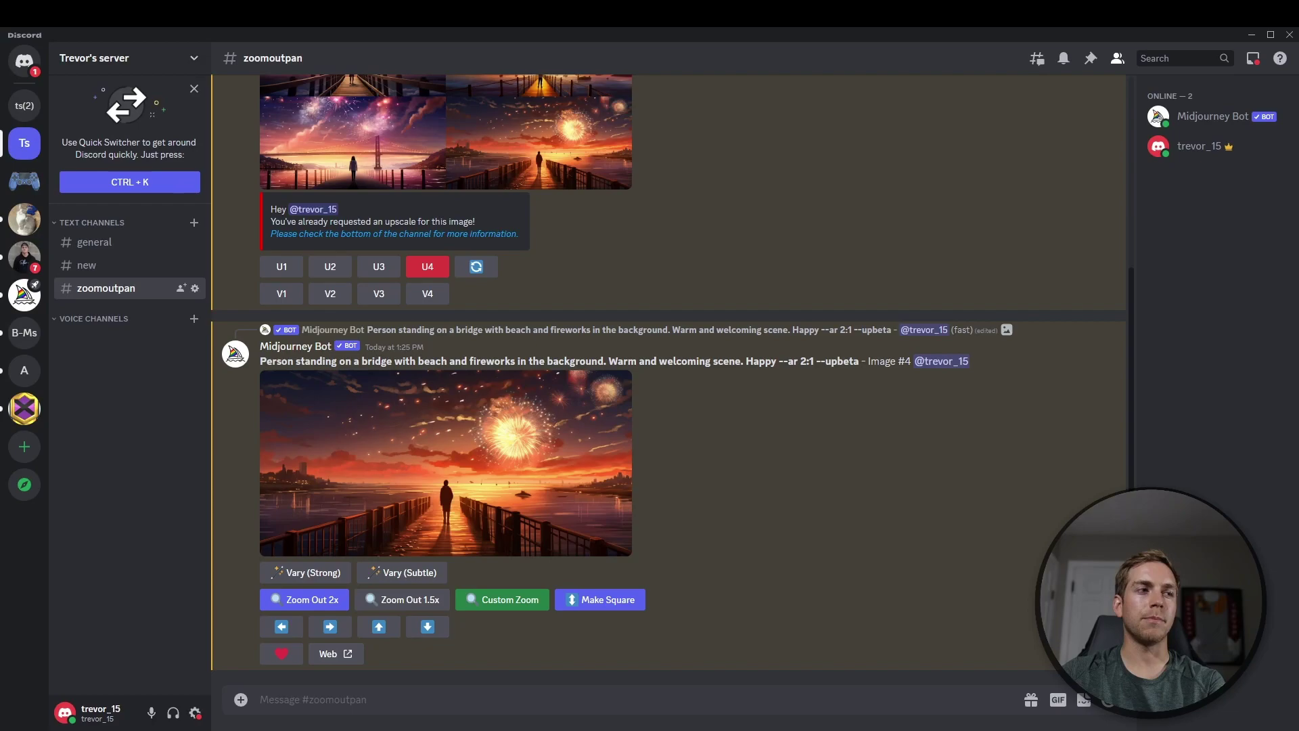
- Preview the upscaled pier fireworks image, then submit a Pan Right request for it
click(449, 508)
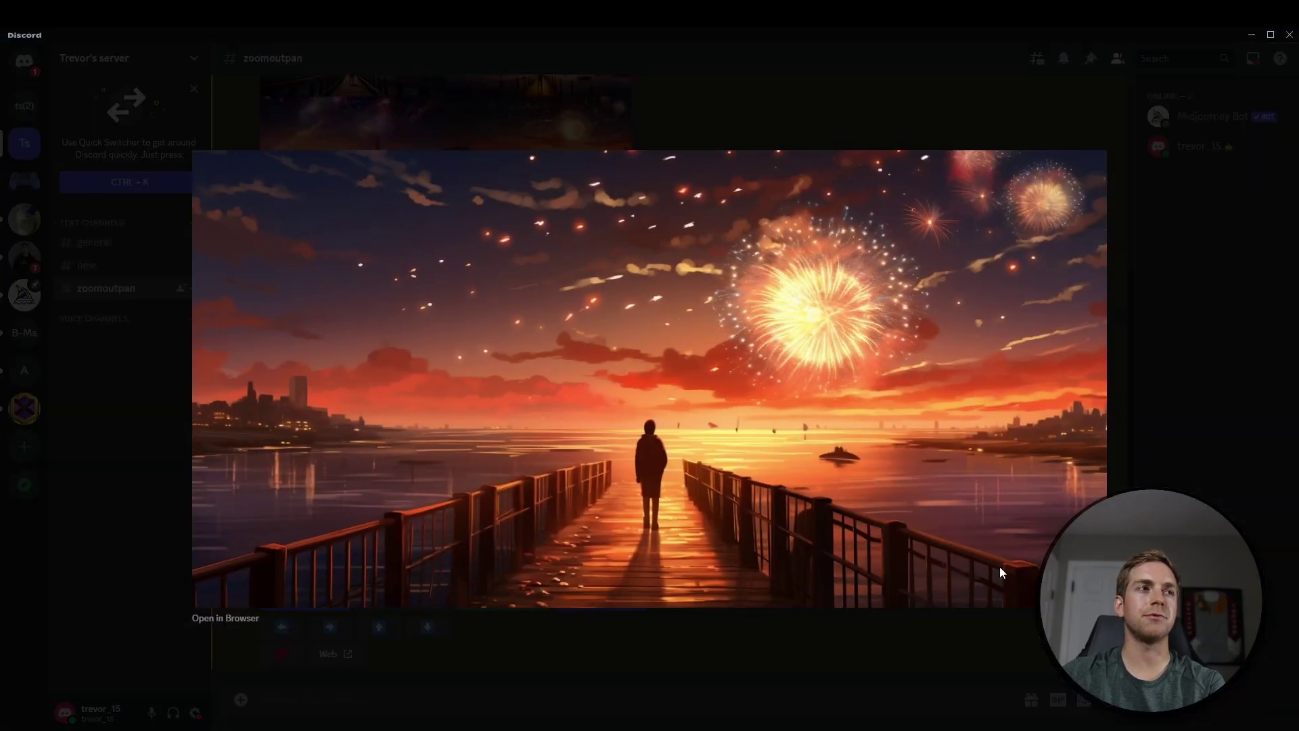
click(1193, 475)
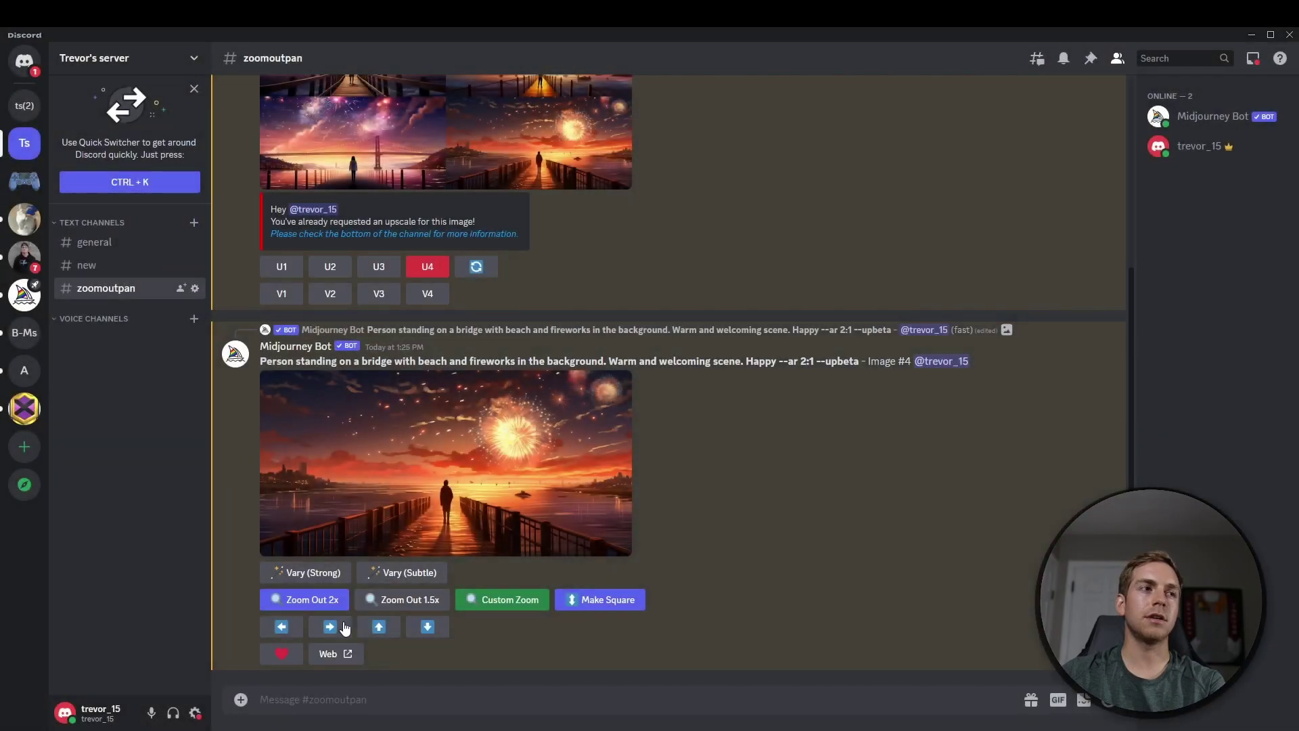
click(332, 628)
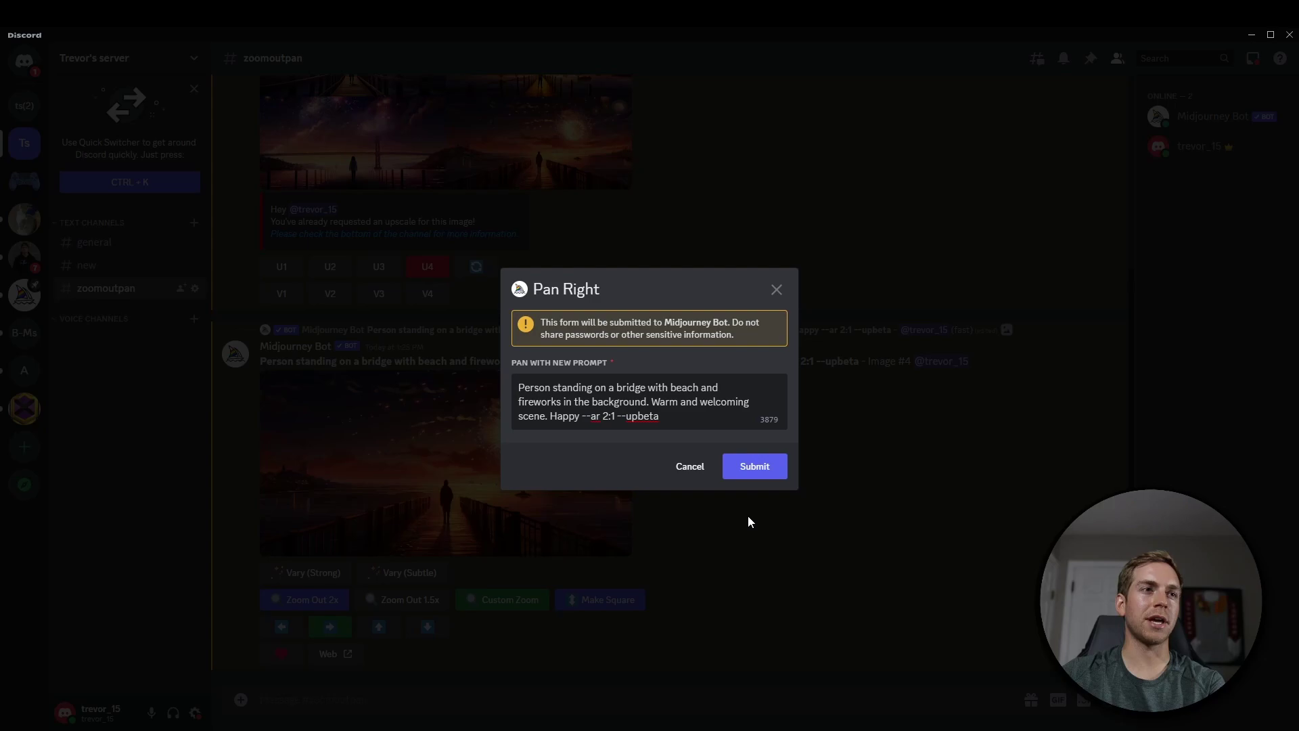
click(755, 469)
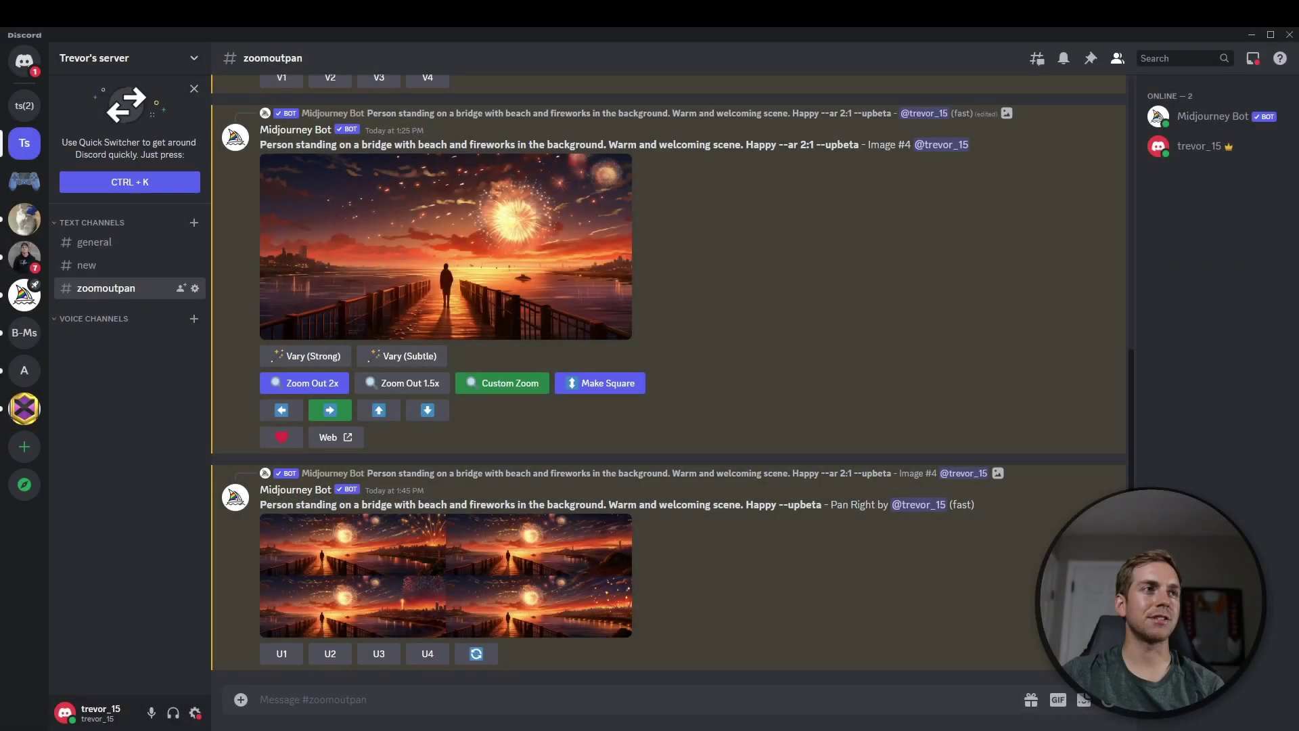
- Compare the upscaled pier image with the resulting Pan Right grid
click(616, 315)
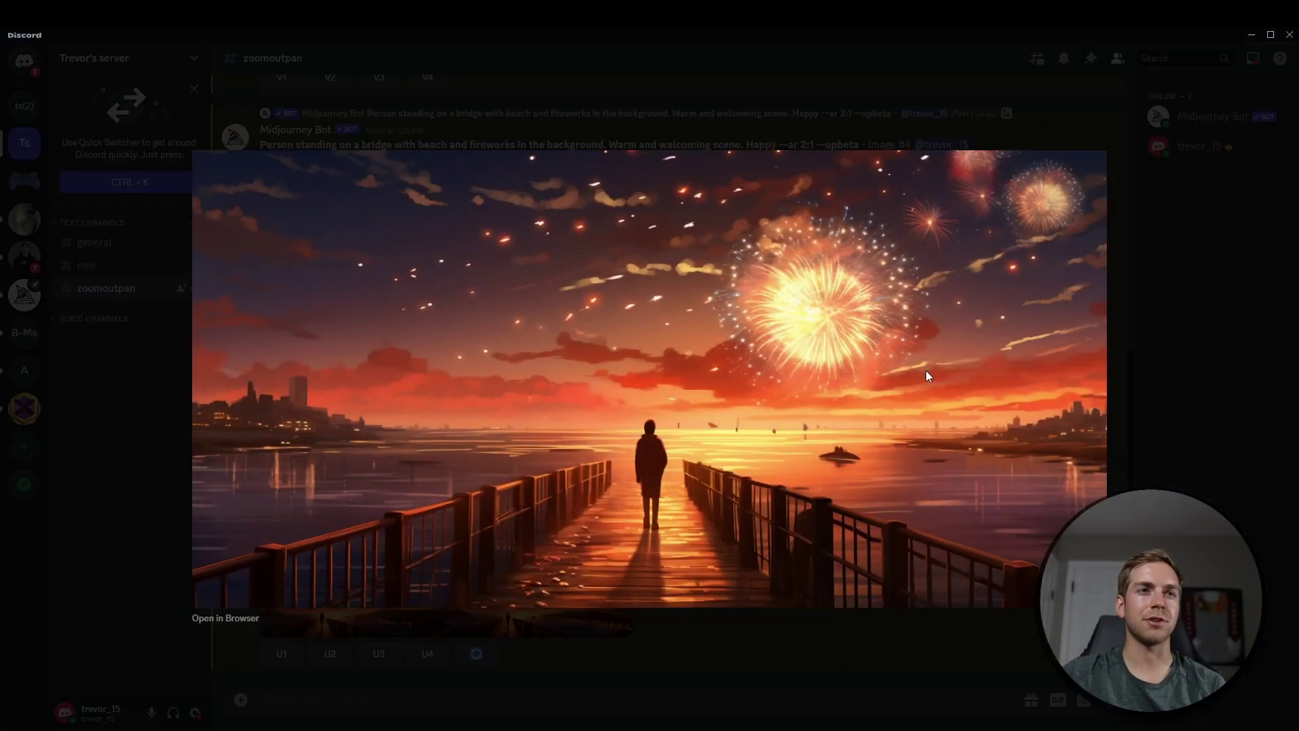
click(1183, 413)
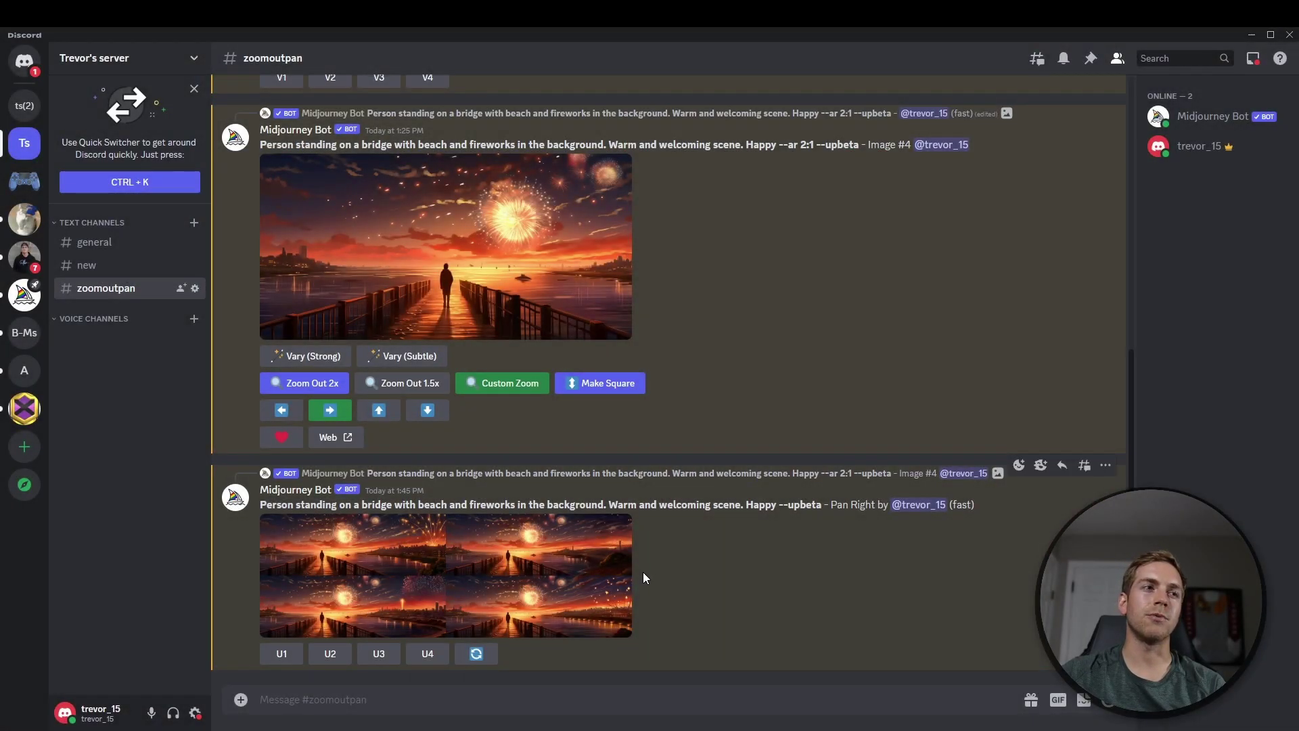
click(474, 572)
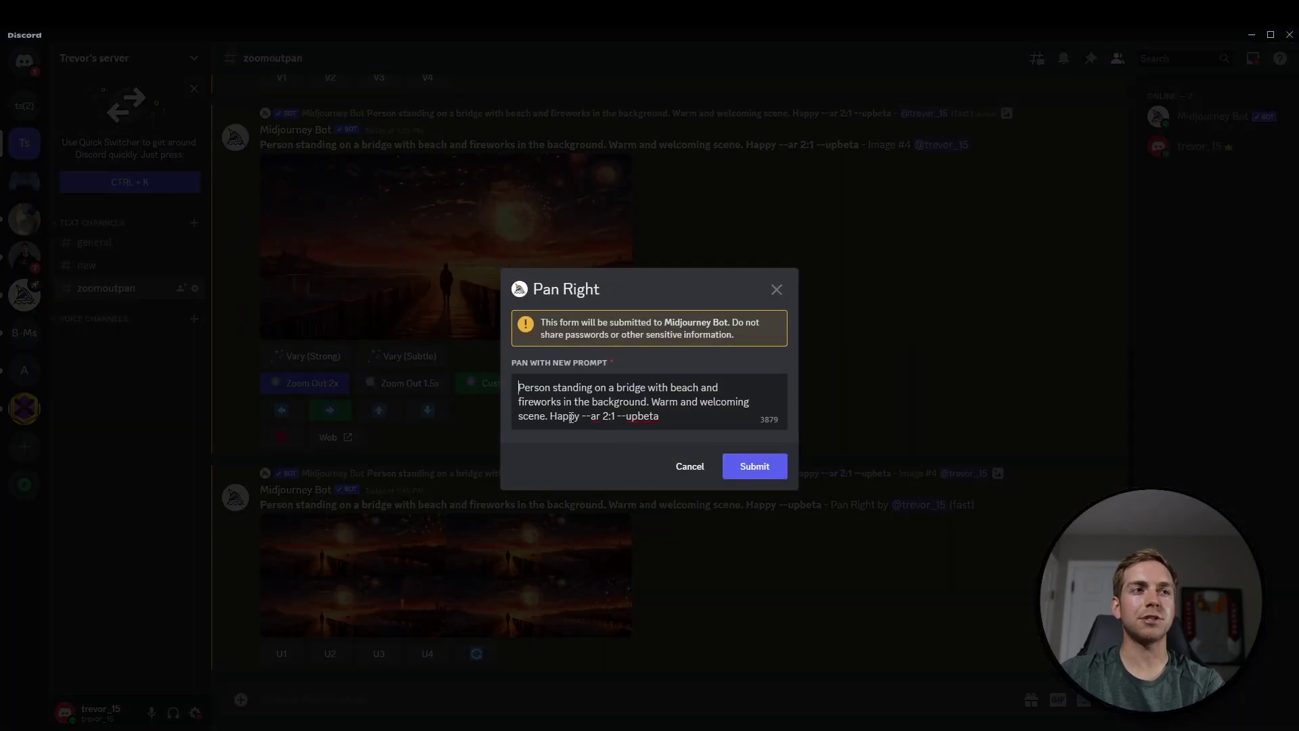
- Replace the Pan Right prompt description with 'Boat explosion, dark', keeping --ar 2:1 --upbeta, and submit
drag(580, 417, 485, 388)
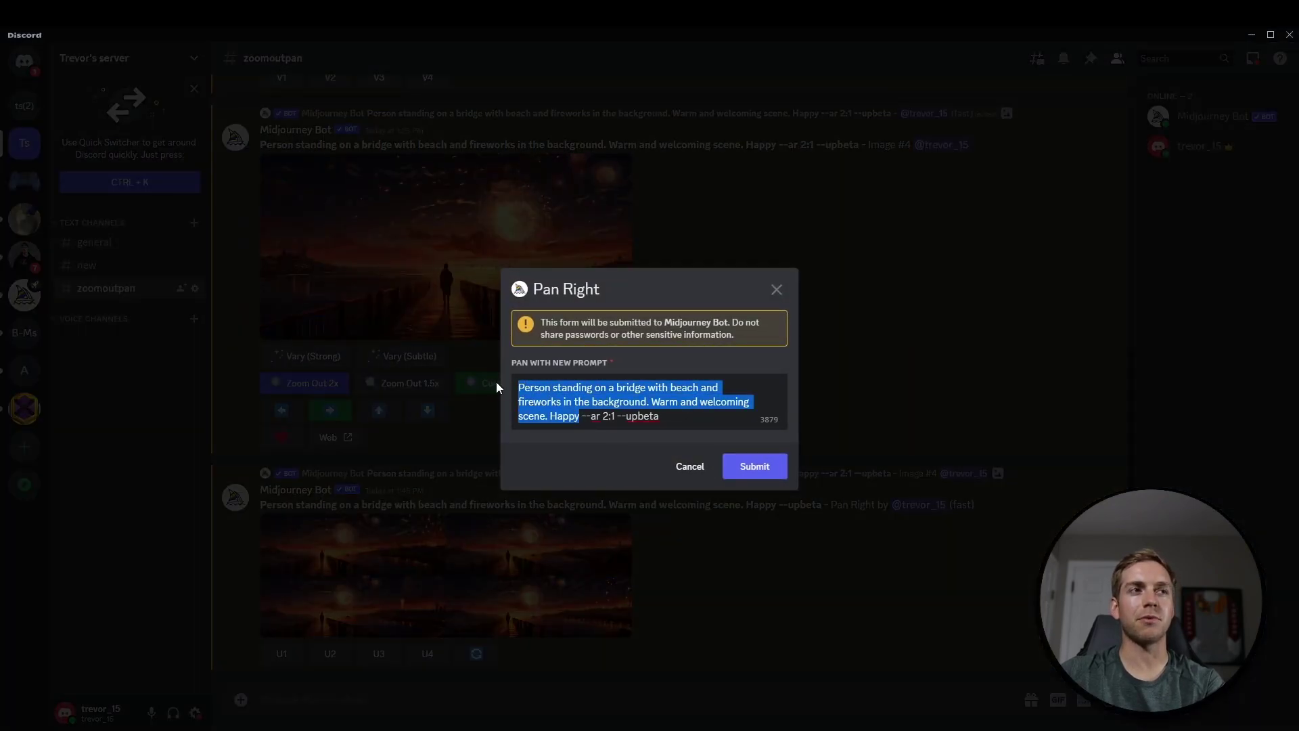
text(Boat )
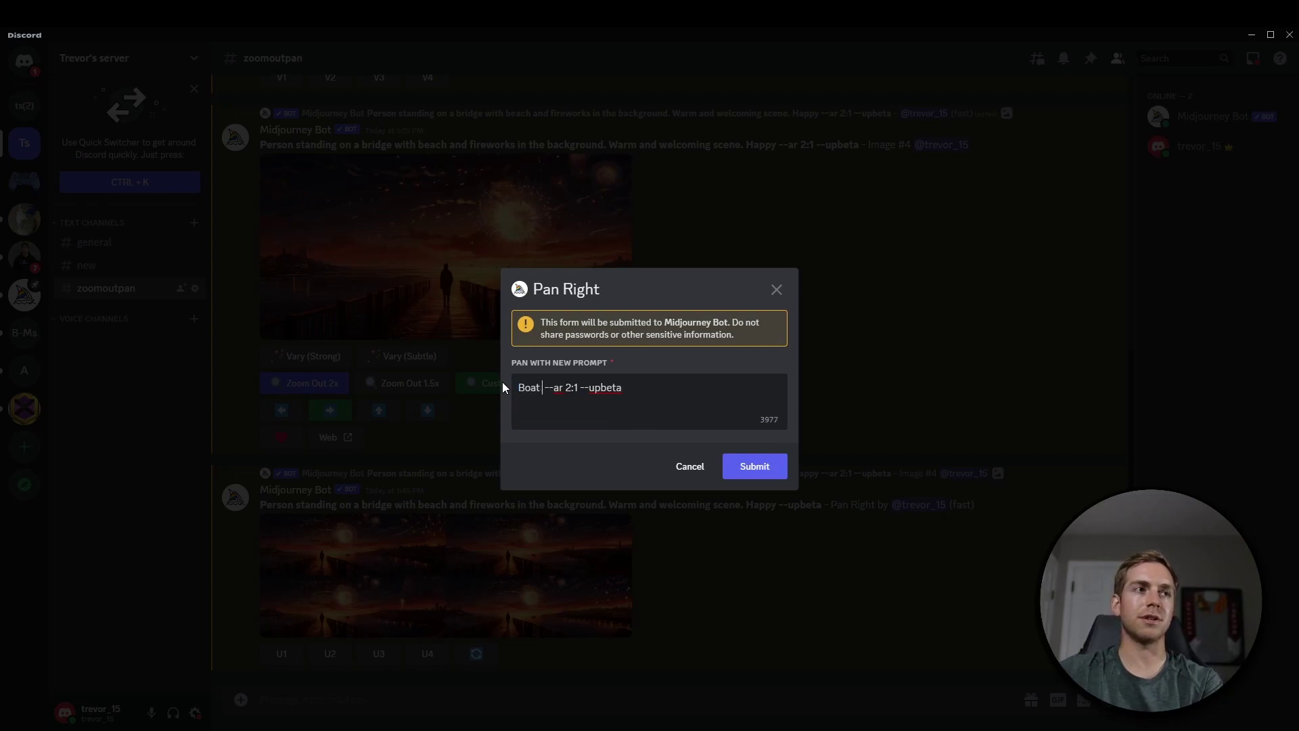
text(explosion)
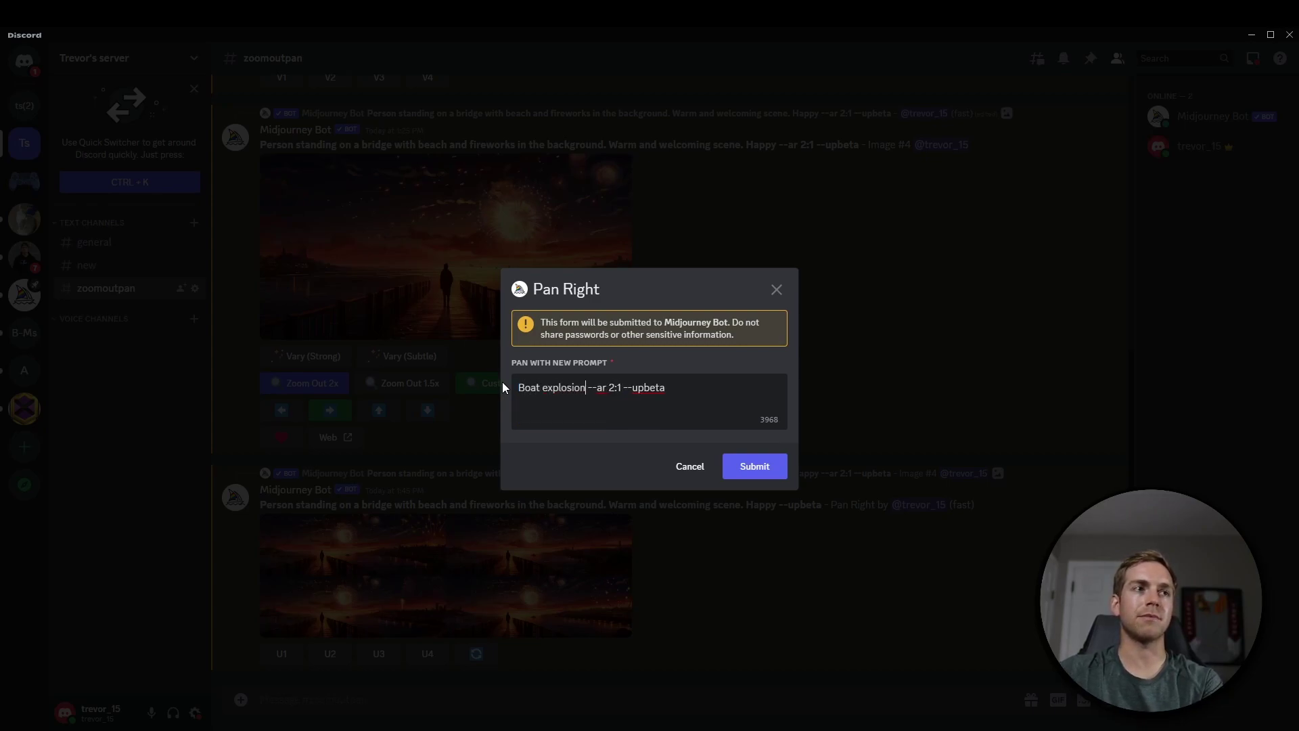
text(, )
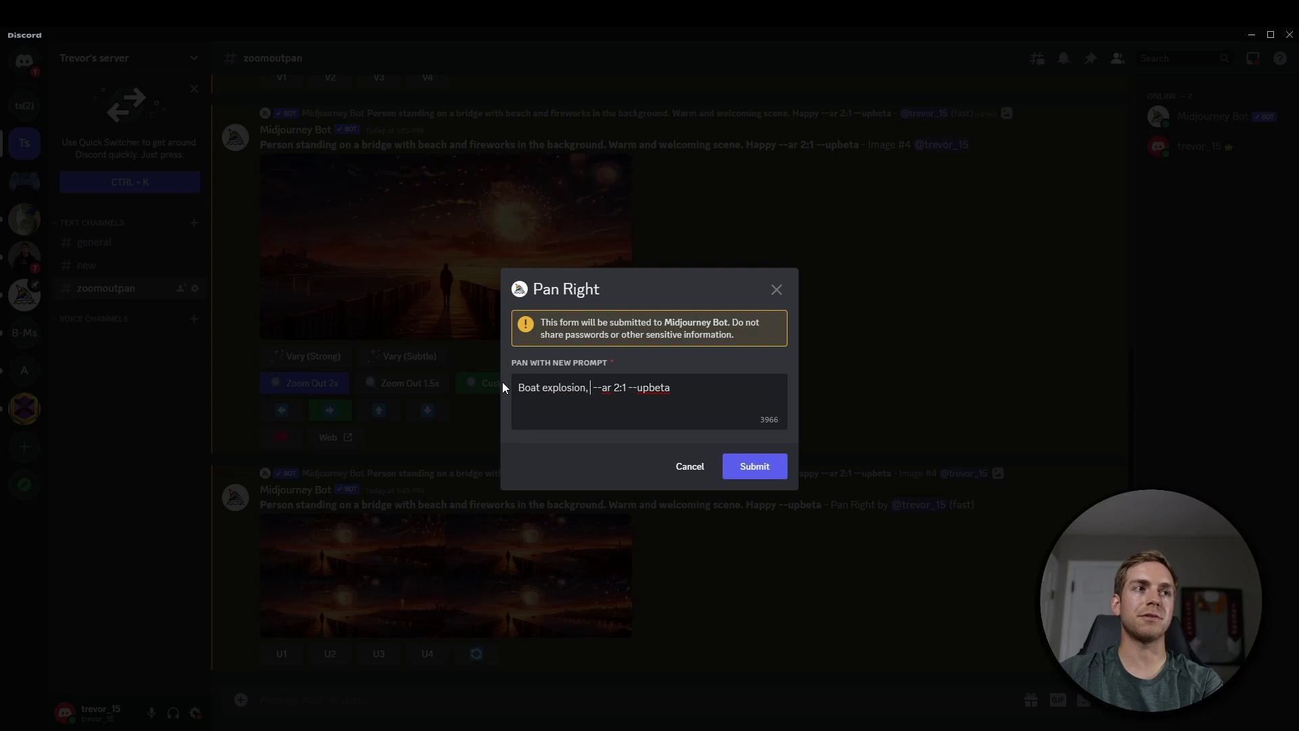
text(dark)
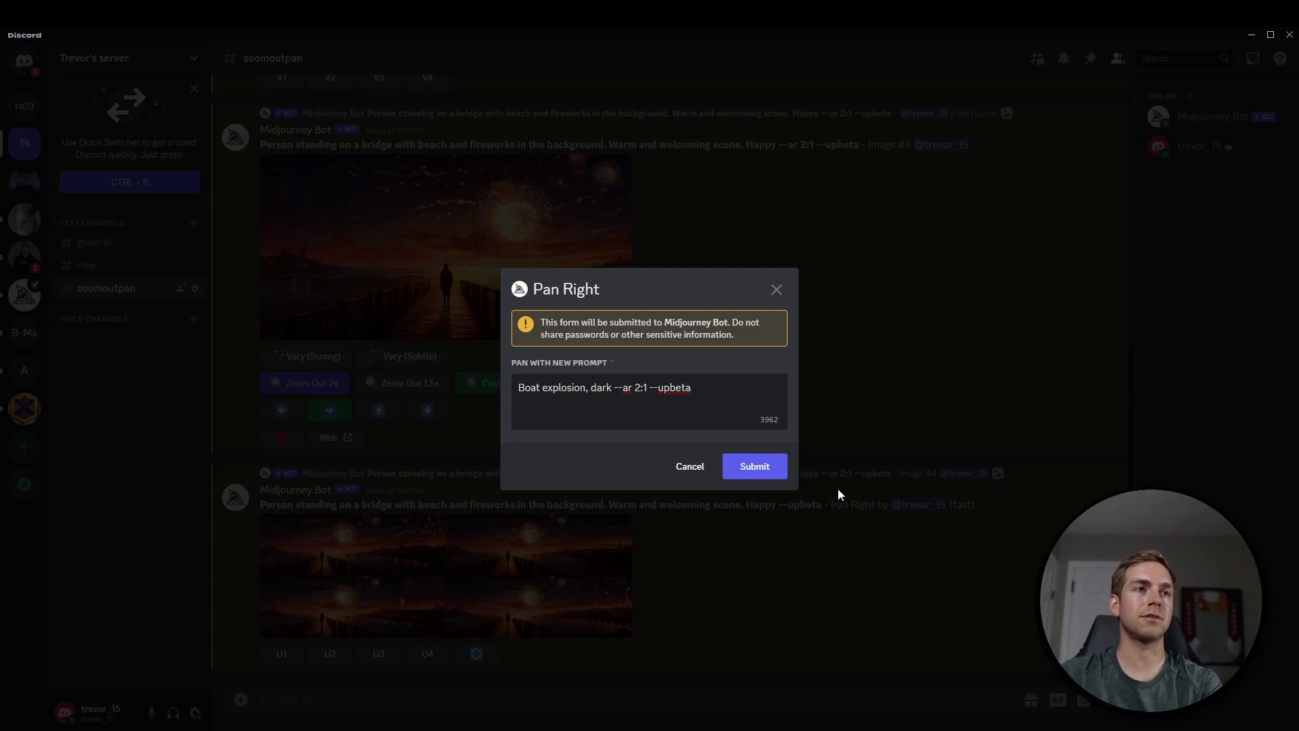
click(765, 466)
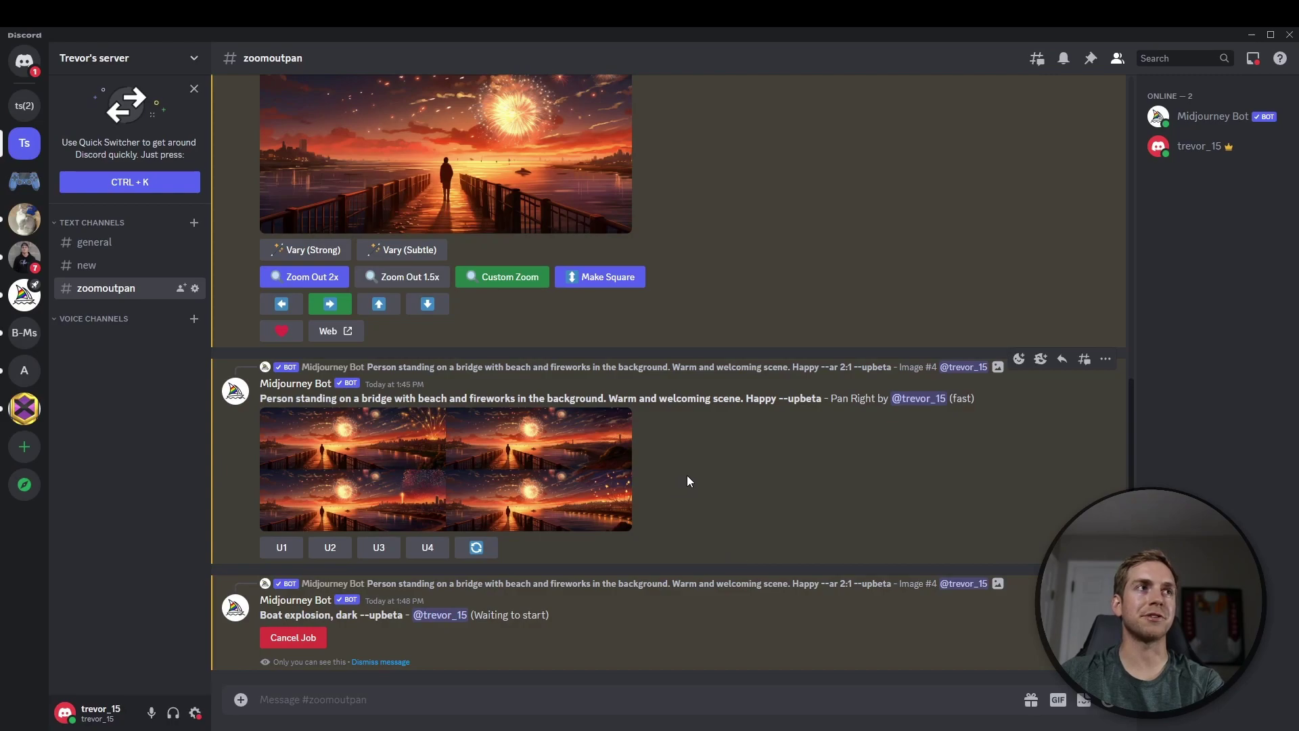
- Compare the original pier fireworks image with the finished 'Boat explosion, dark' pan grid of burning boats
scroll(690, 484, up, 1)
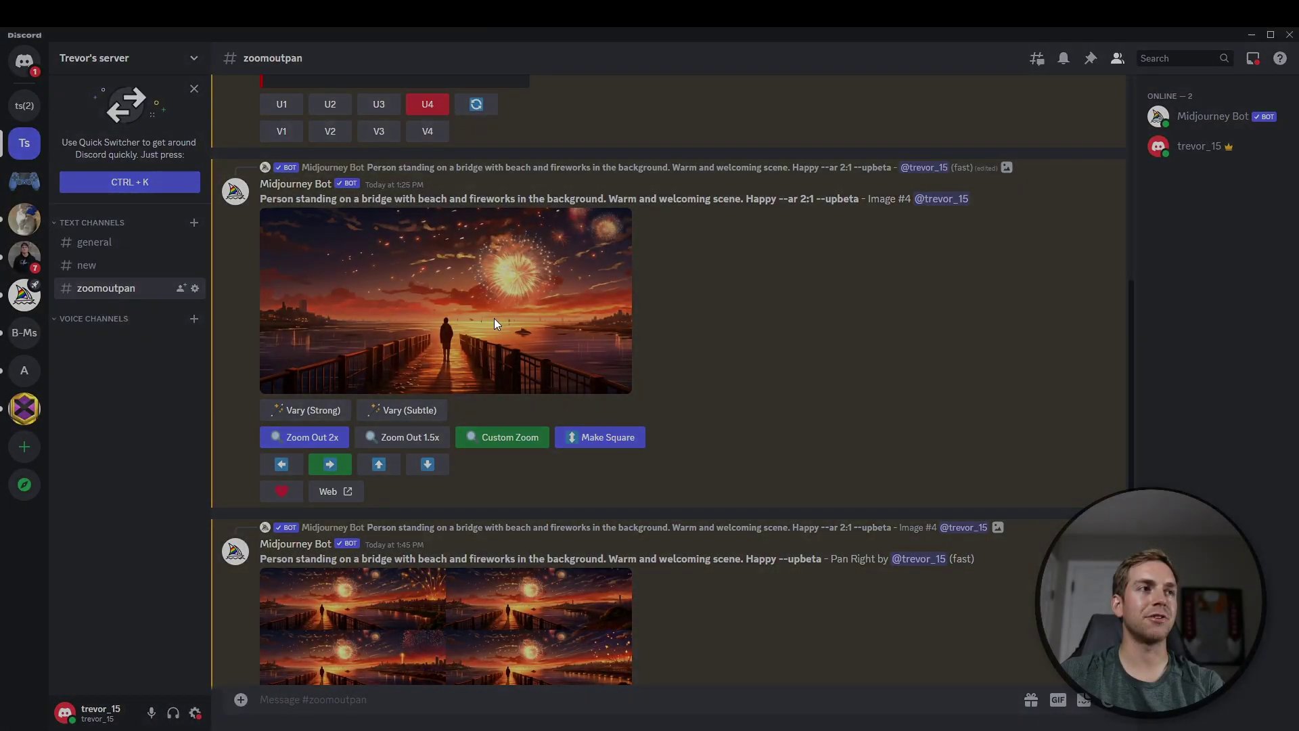
click(494, 318)
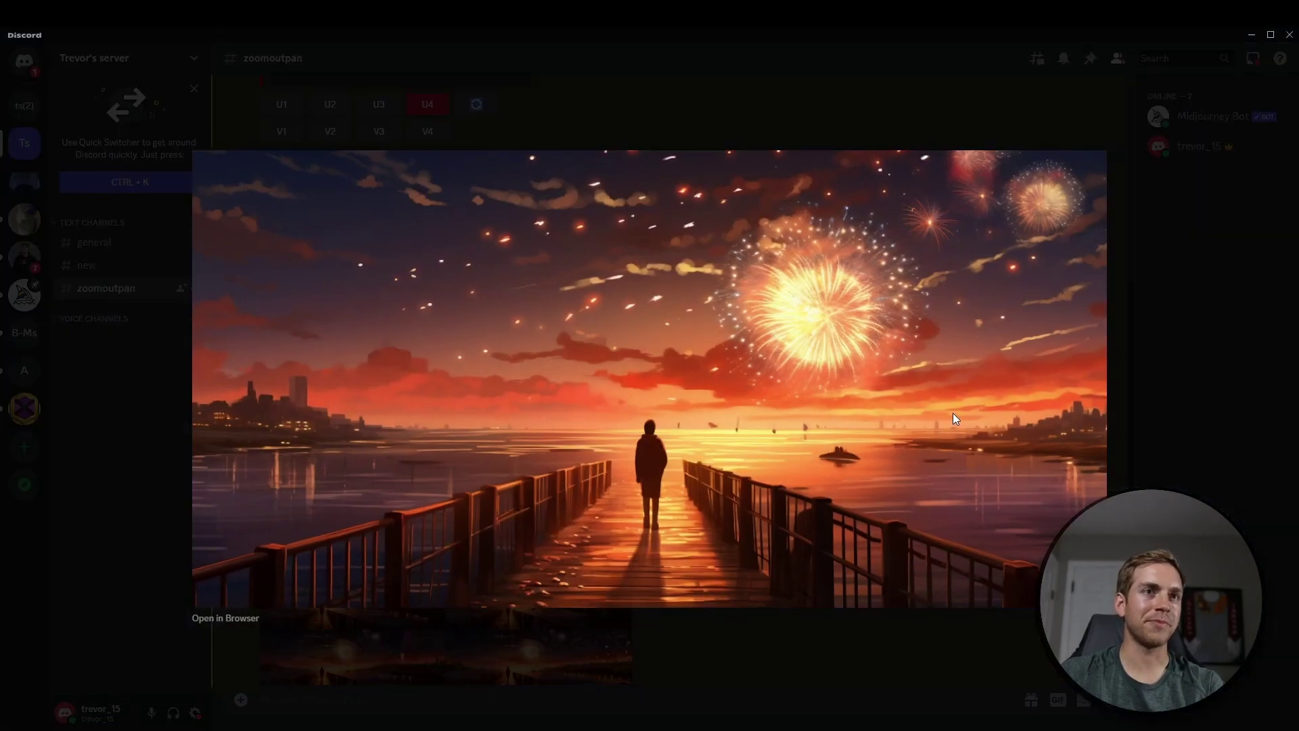
click(1174, 405)
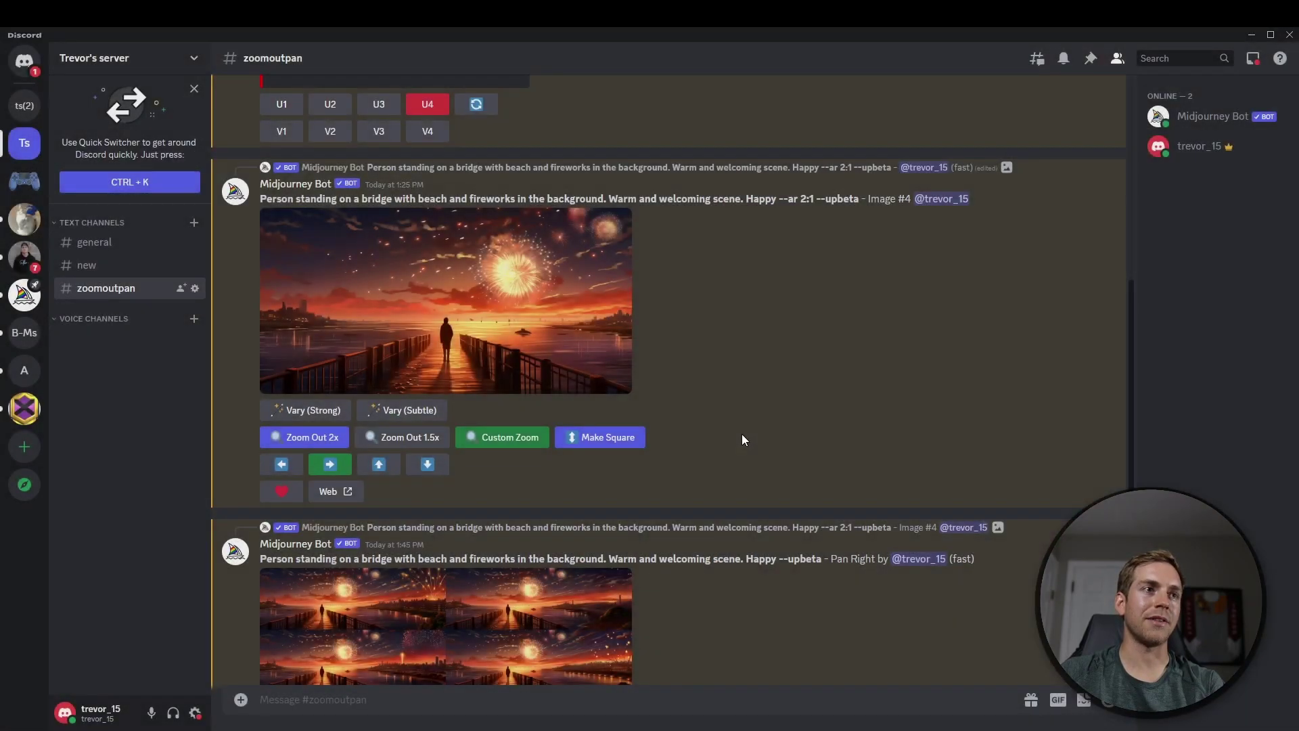
scroll(742, 438, down, 4)
click(451, 560)
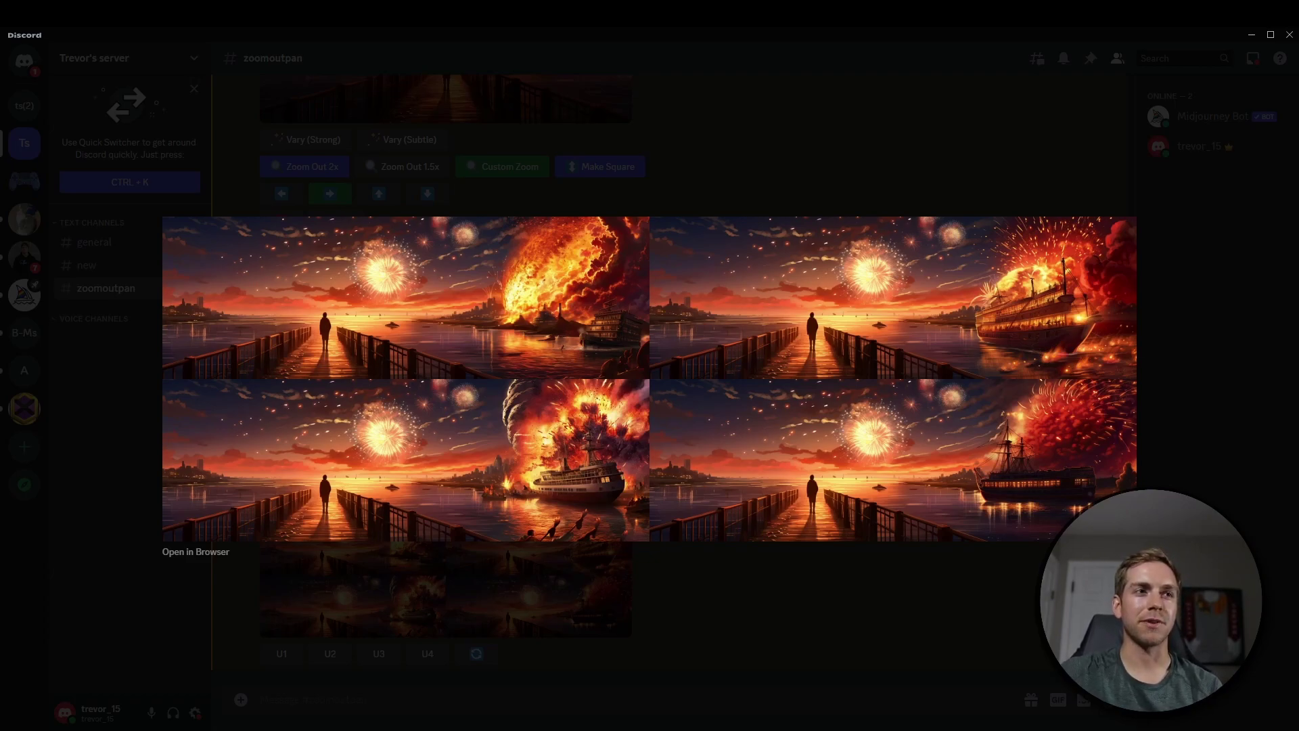
click(830, 194)
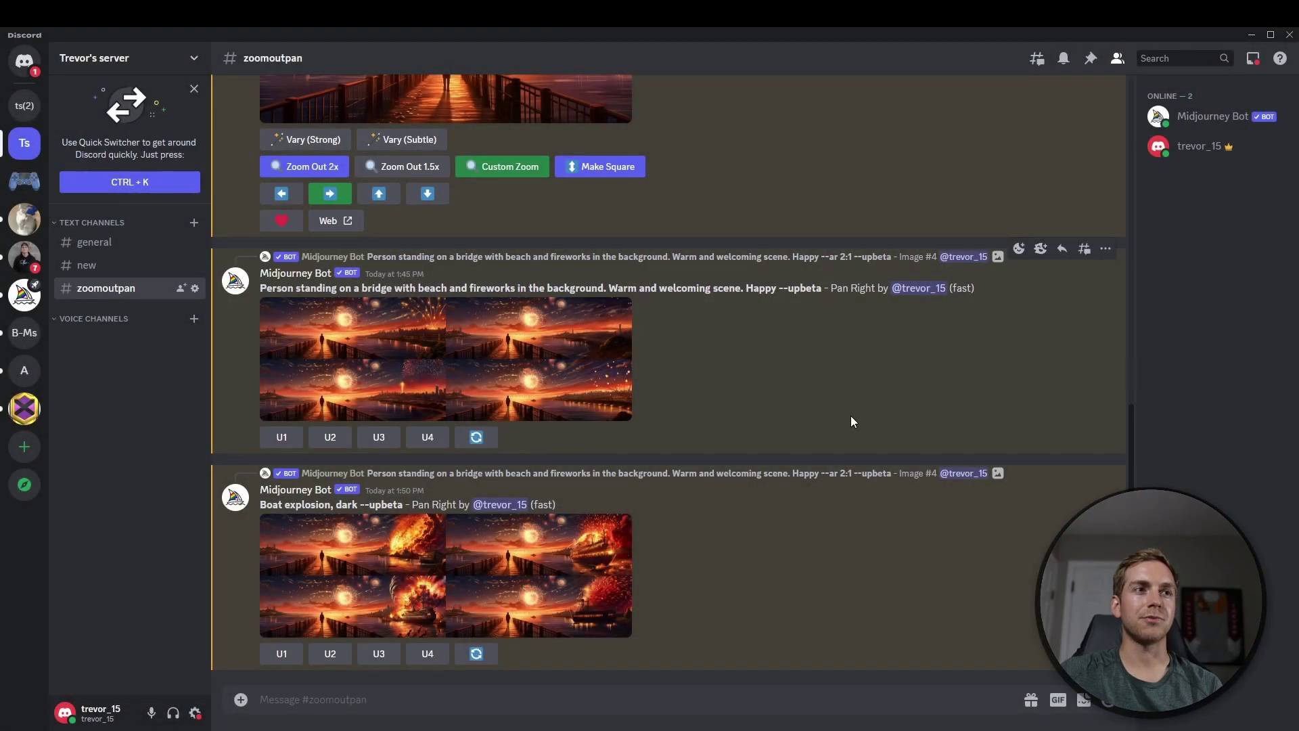
scroll(602, 425, up, 2)
scroll(521, 372, up, 1)
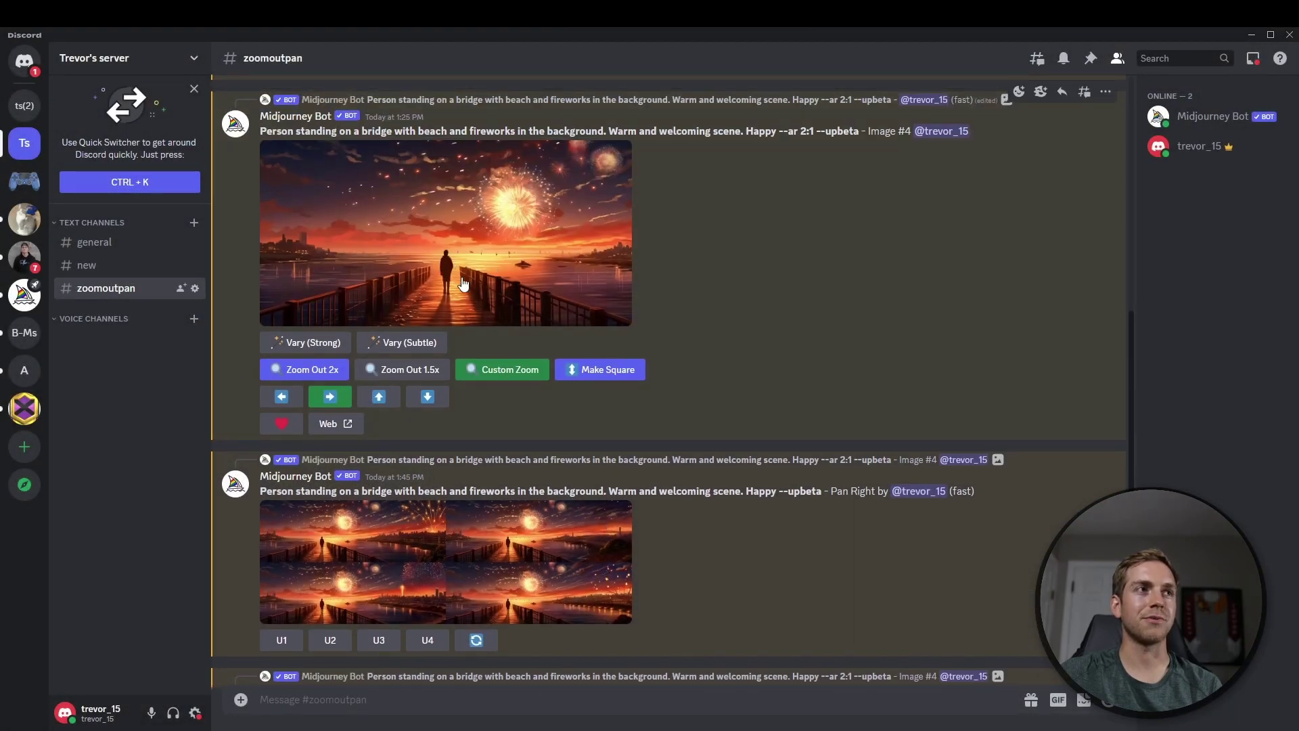